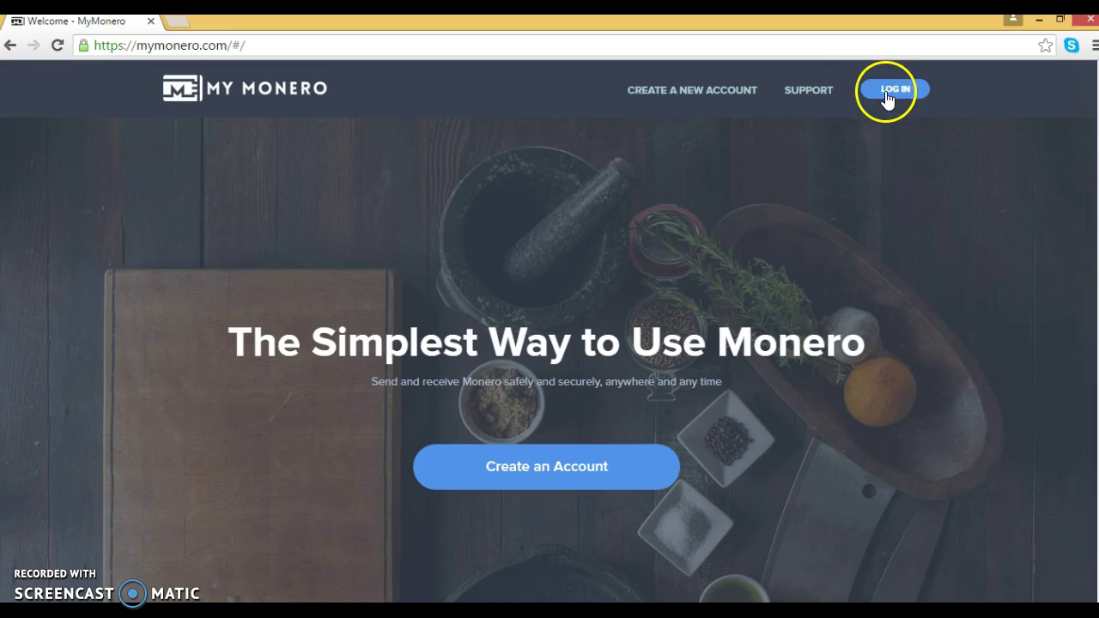
- Open the MyMonero login dialog and copy the seed phrase line from the restore_from_keys notes
left_click(885, 90)
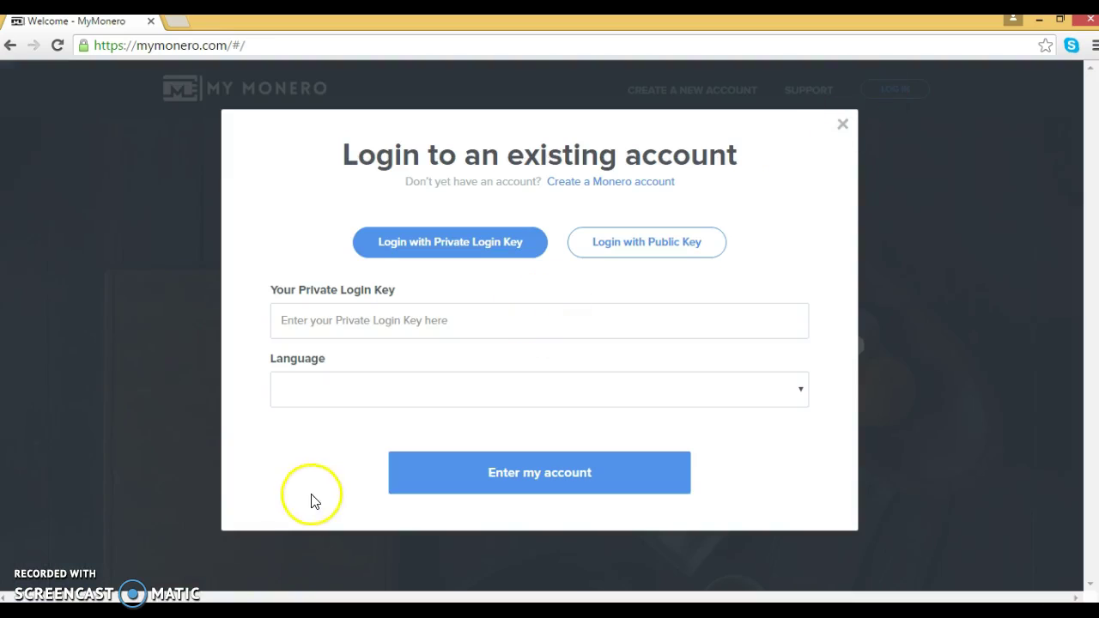
left_click(287, 611)
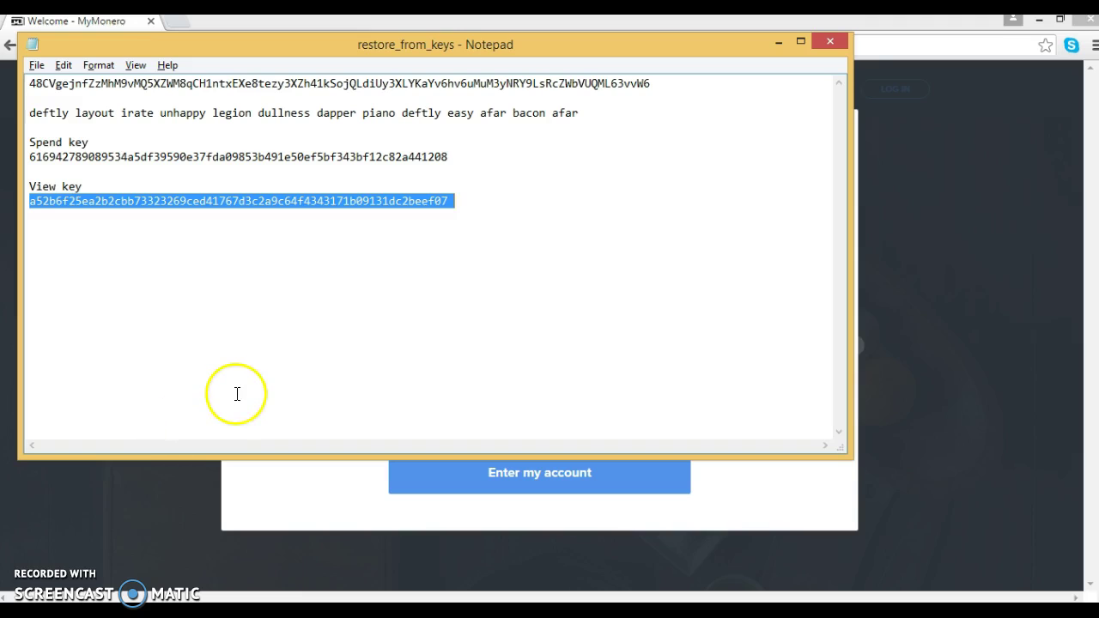
left_click(236, 393)
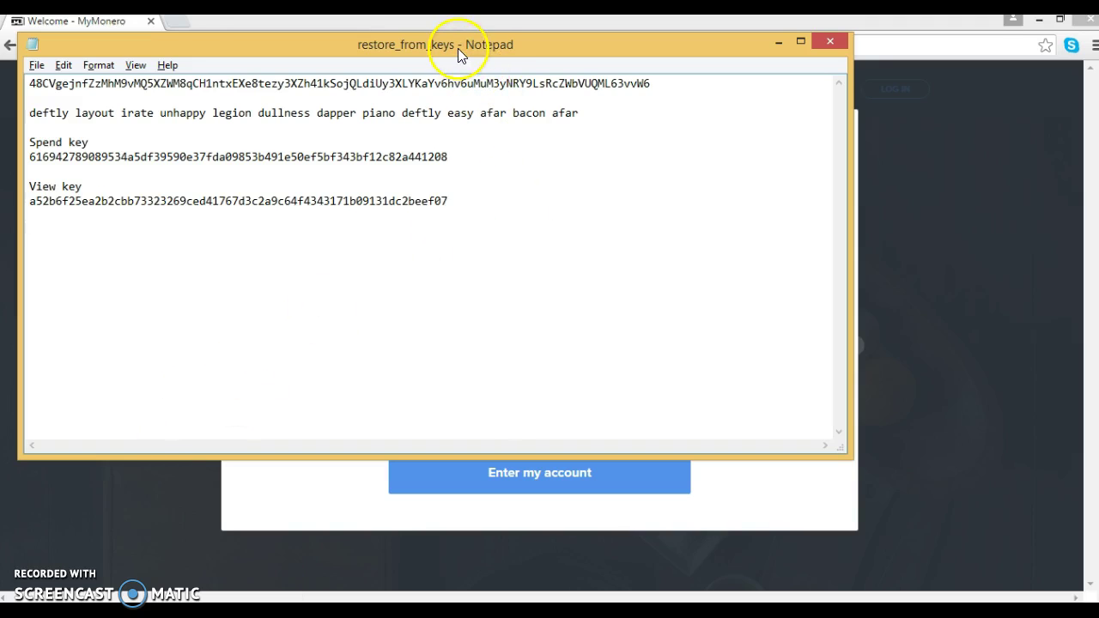
left_click_drag(457, 48, 464, 103)
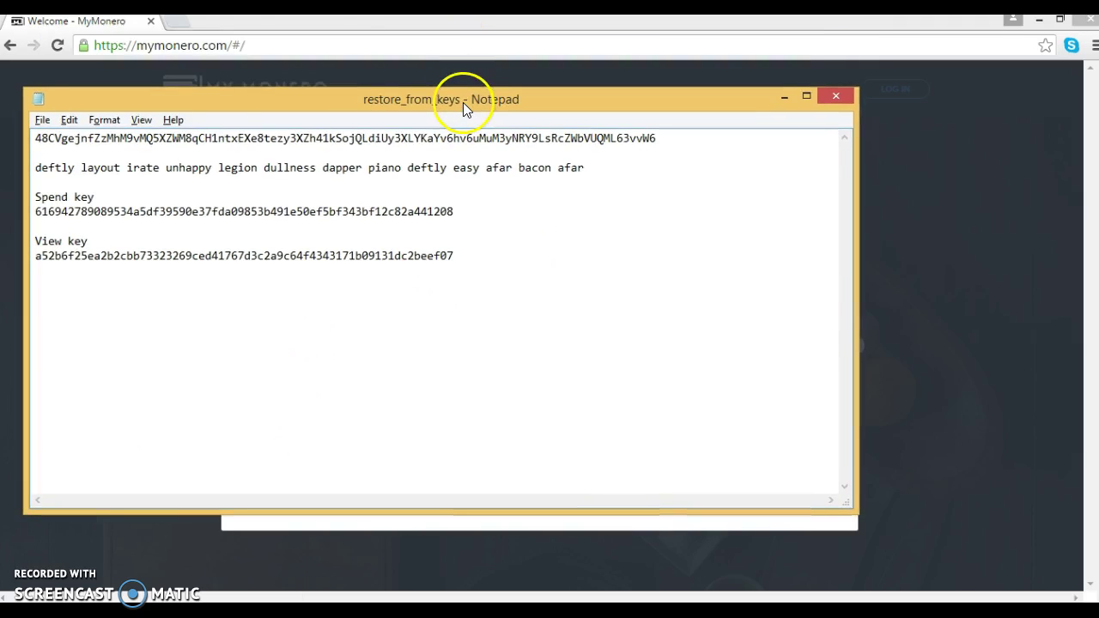
left_click(290, 167)
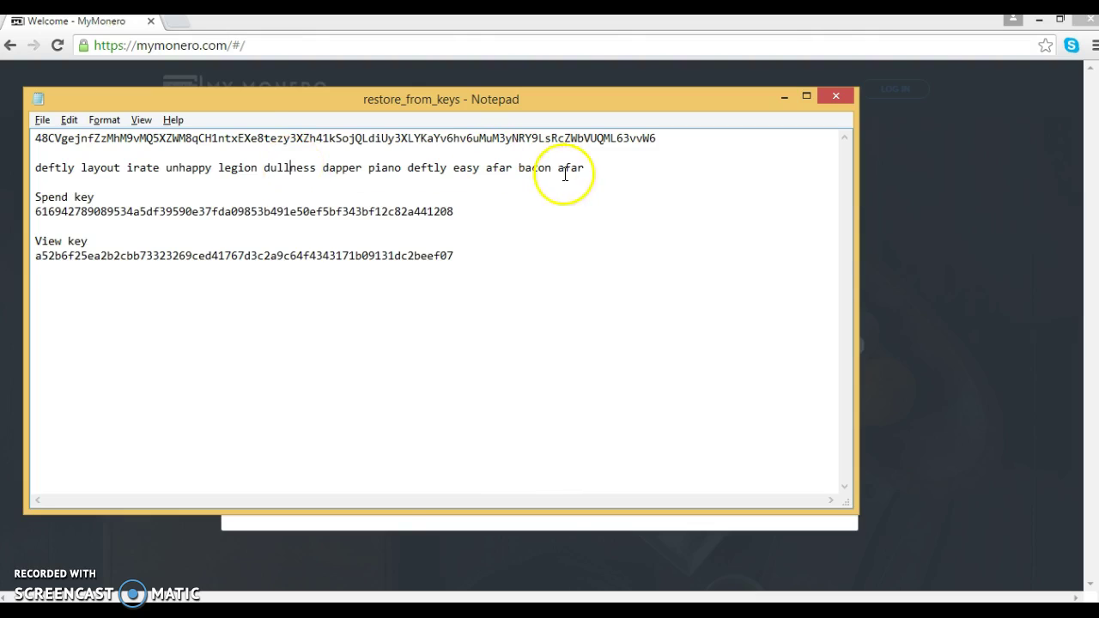
left_click_drag(587, 170, 35, 167)
key("ctrl+c")
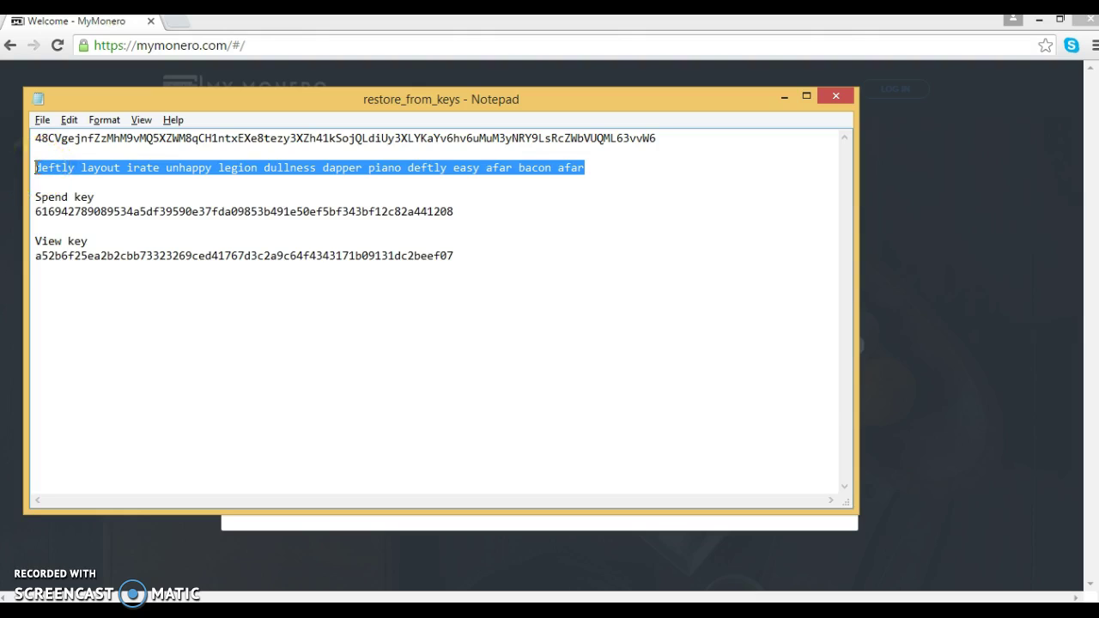
key("alt+Tab")
- Paste the seed phrase as the Private Login Key and open the account showing 0.1337 XMR
left_click(331, 320)
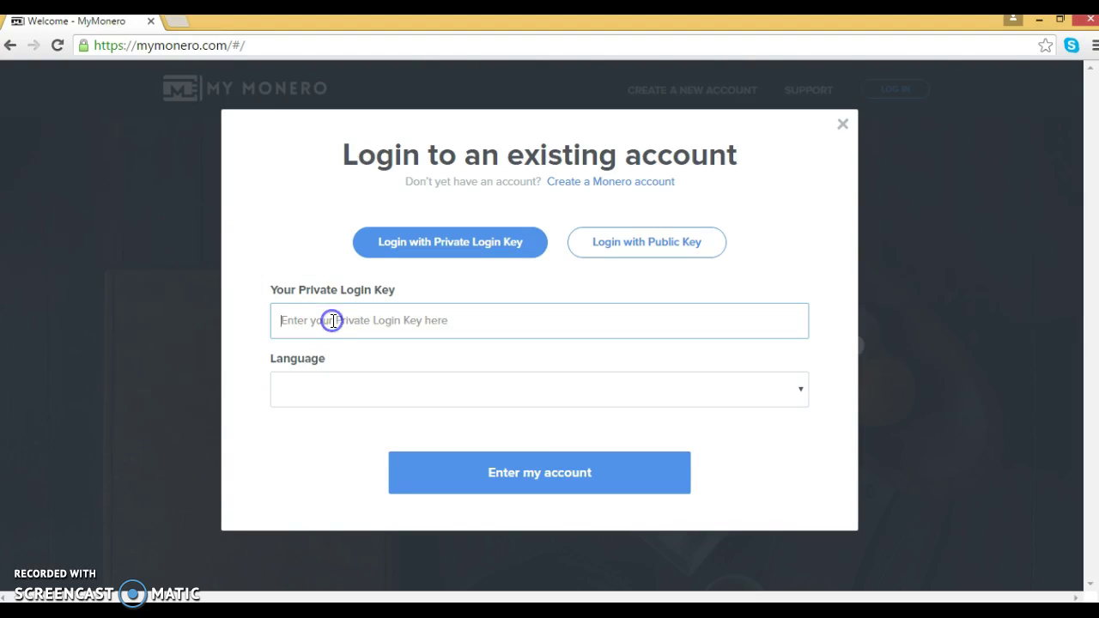
key("ctrl+v")
left_click(511, 470)
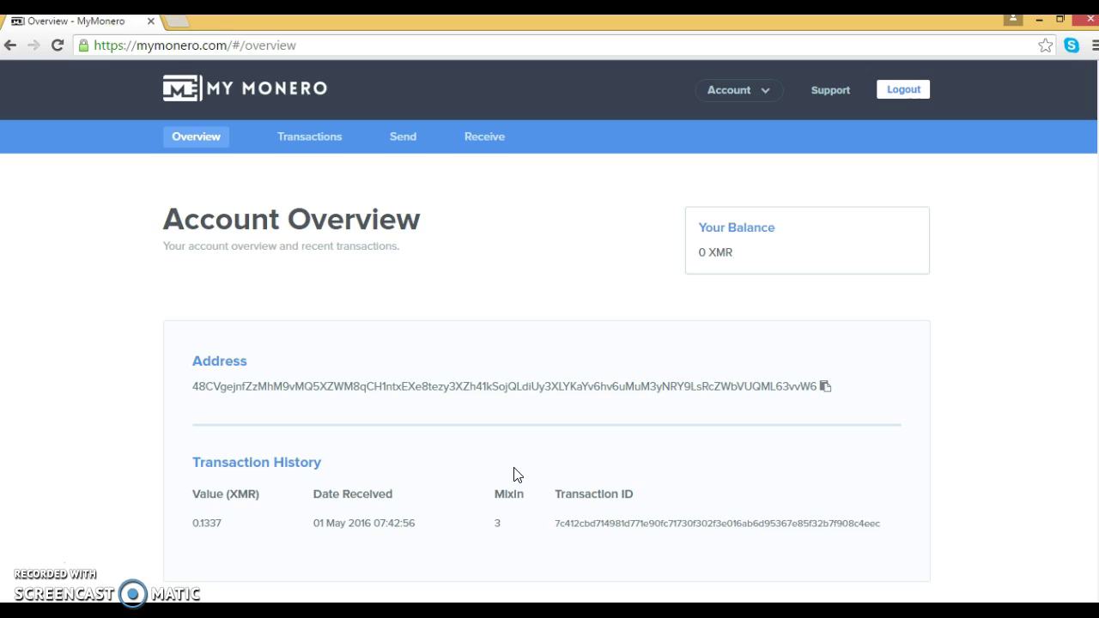
left_click_drag(331, 368, 401, 333)
scroll(400, 337, "down", 1)
scroll(400, 336, "up", 1)
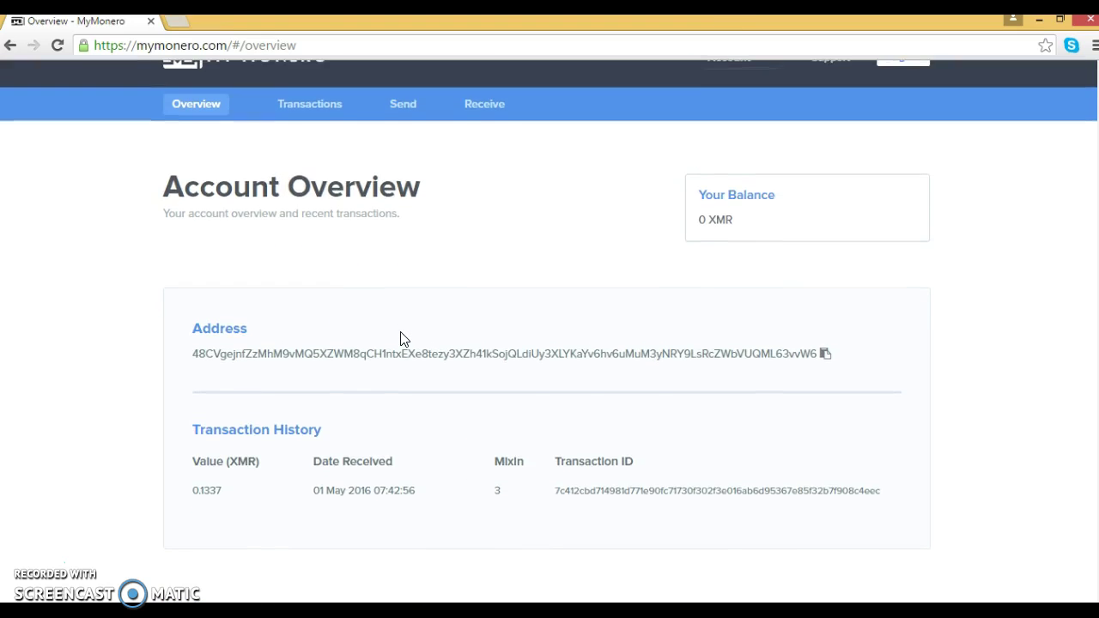
scroll(401, 338, "up", 1)
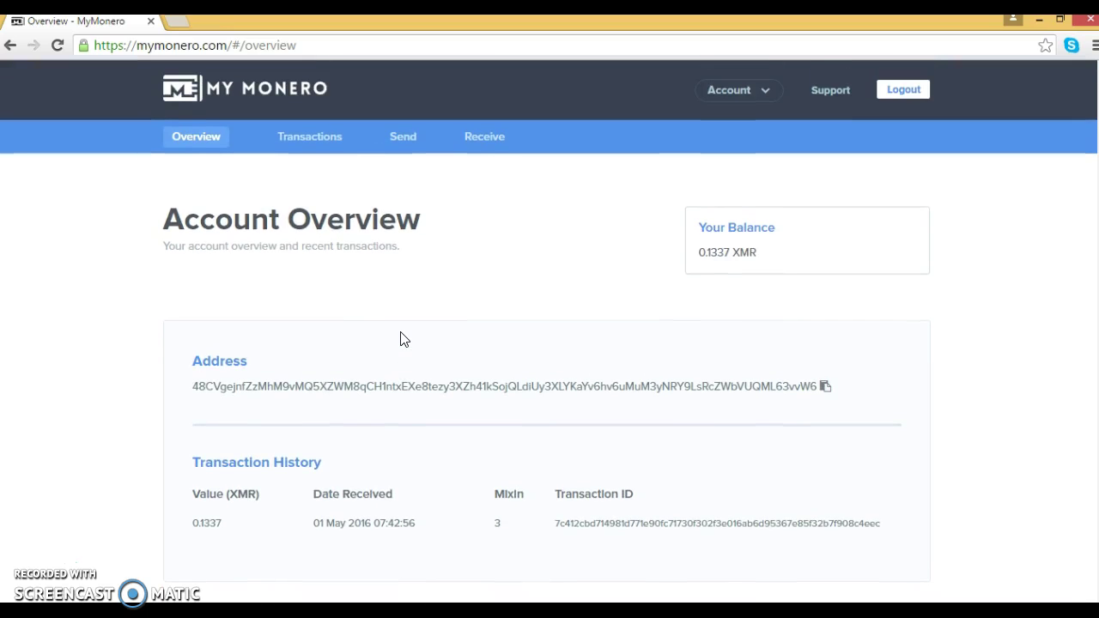
left_click(514, 294)
- Copy the account address from Account Details into a new Notepad note under an 'address:' label
left_click(760, 96)
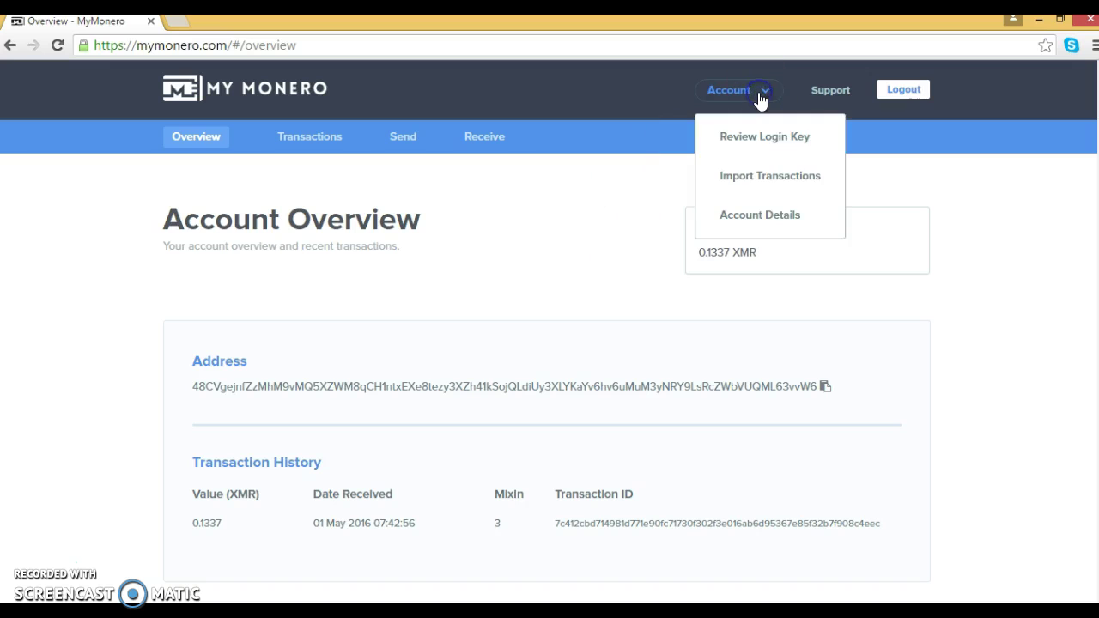
left_click(740, 216)
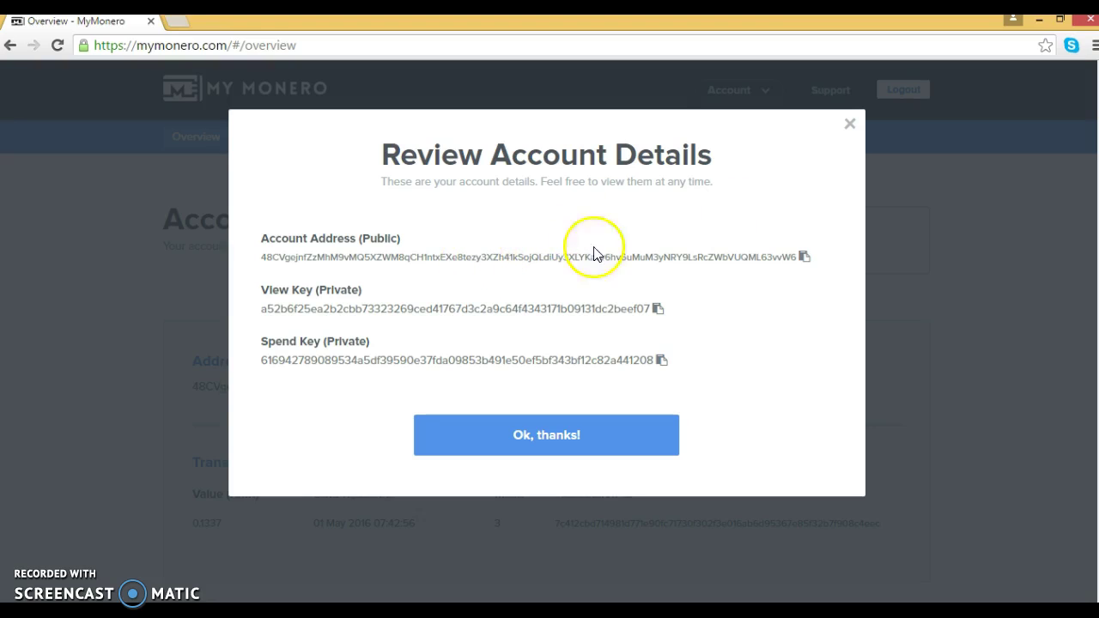
left_click(804, 258)
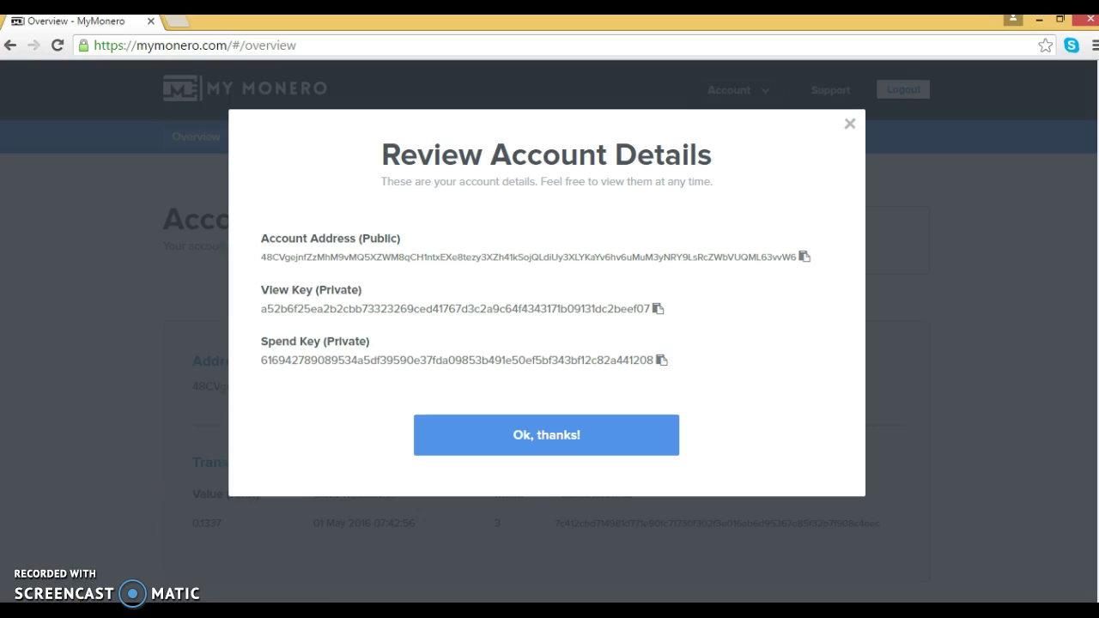
left_click(17, 608)
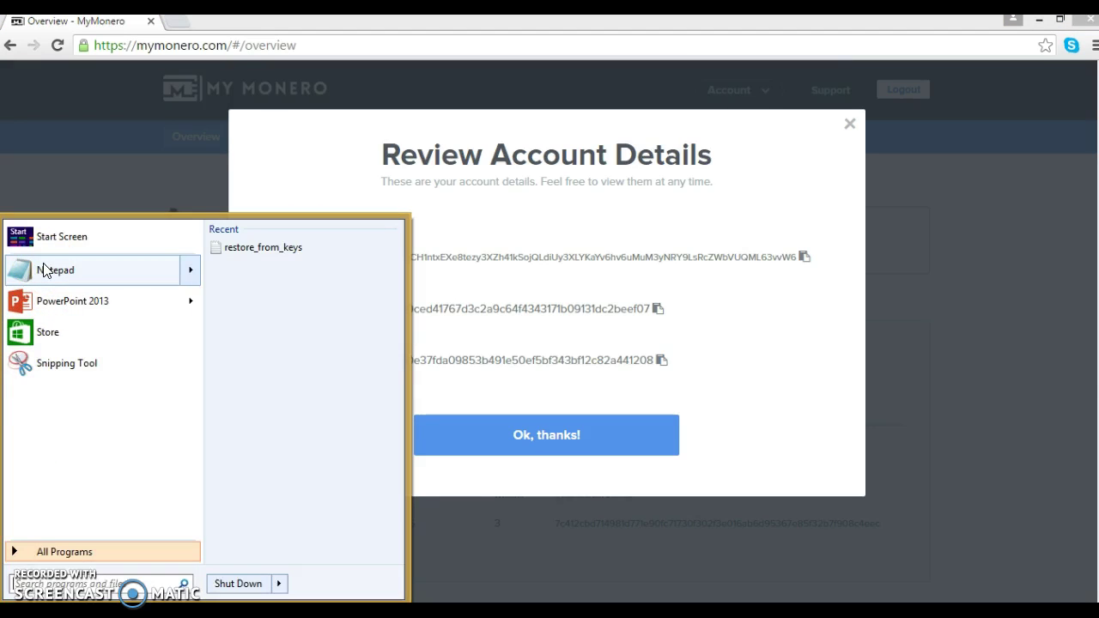
left_click(45, 270)
left_click(122, 257)
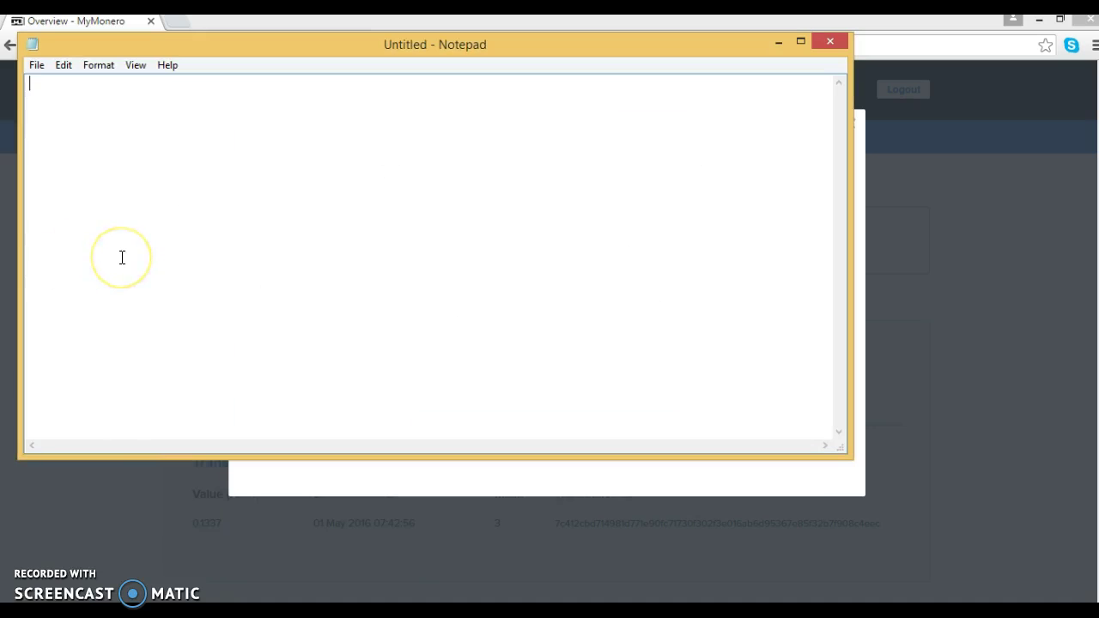
type("address:")
key("Return")
key("ctrl+v")
key("alt+Tab")
- Copy the private view key into the note under a 'view' label
left_click(194, 260)
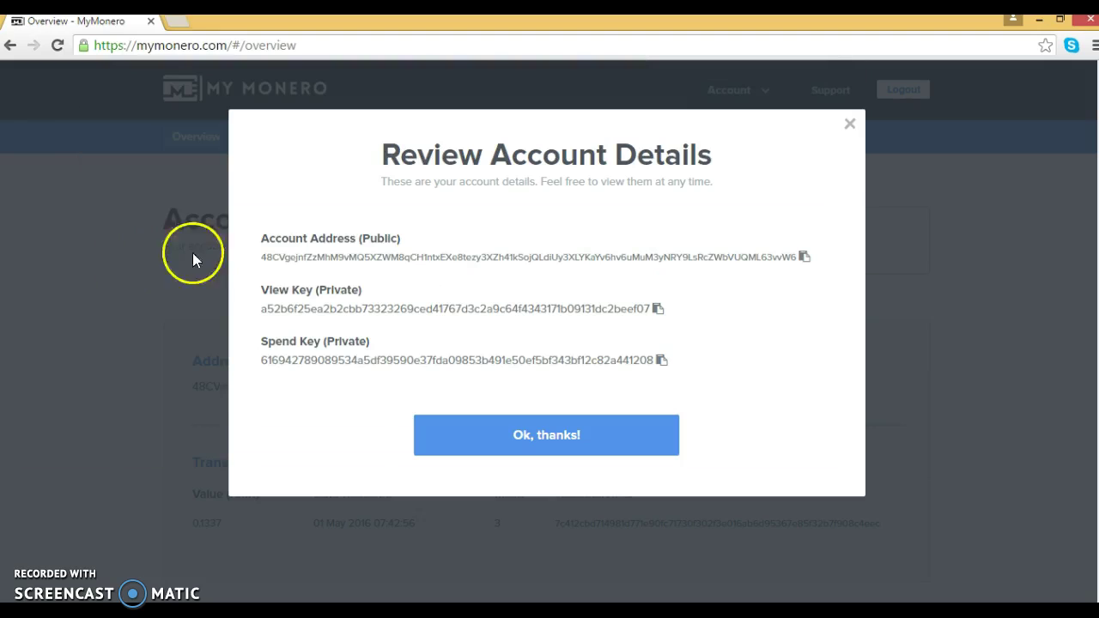
left_click(656, 310)
key("alt+Tab")
key("Return")
key("Return")
type("view")
key("Return")
key("Return")
key("ctrl+v")
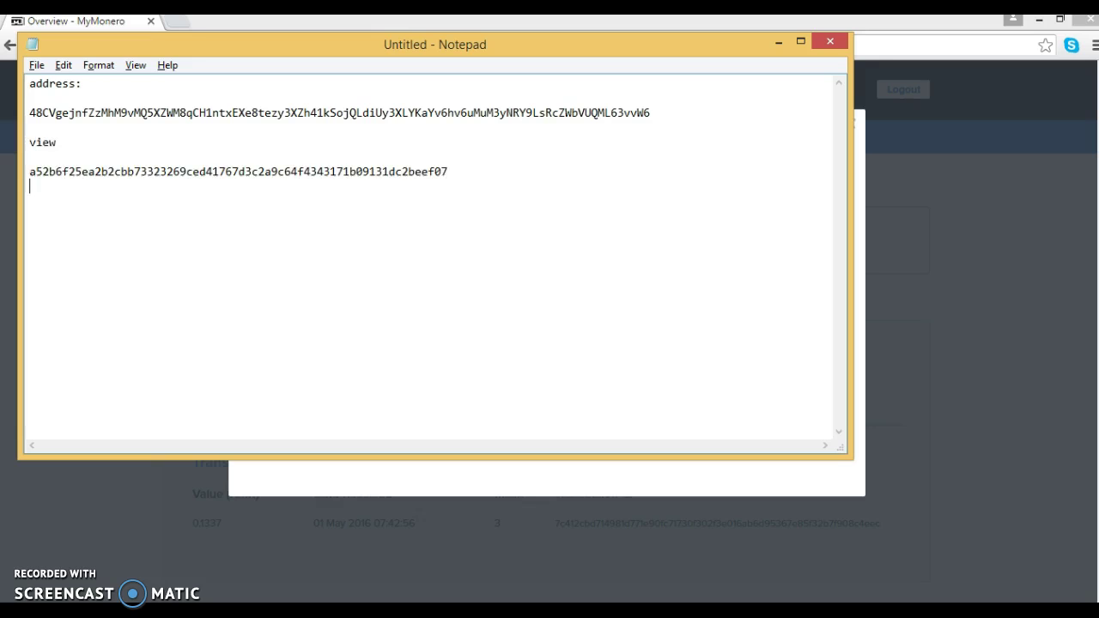
key("Return")
key("Return")
- Copy the private spend key into the note under a 'spend' label
key("alt+Tab")
left_click(661, 360)
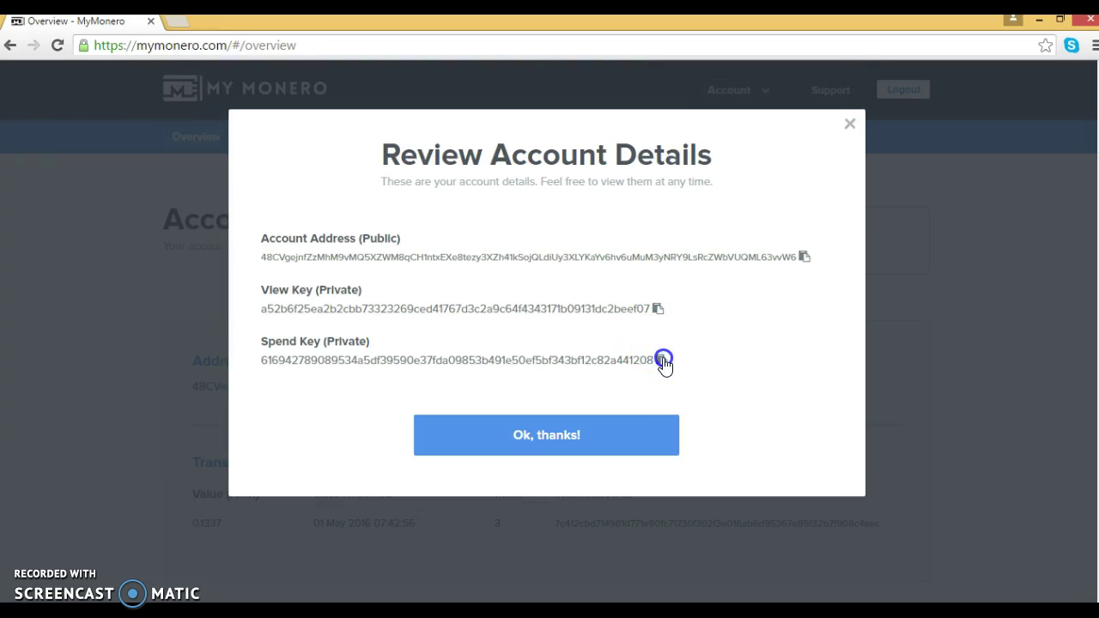
key("alt+Tab")
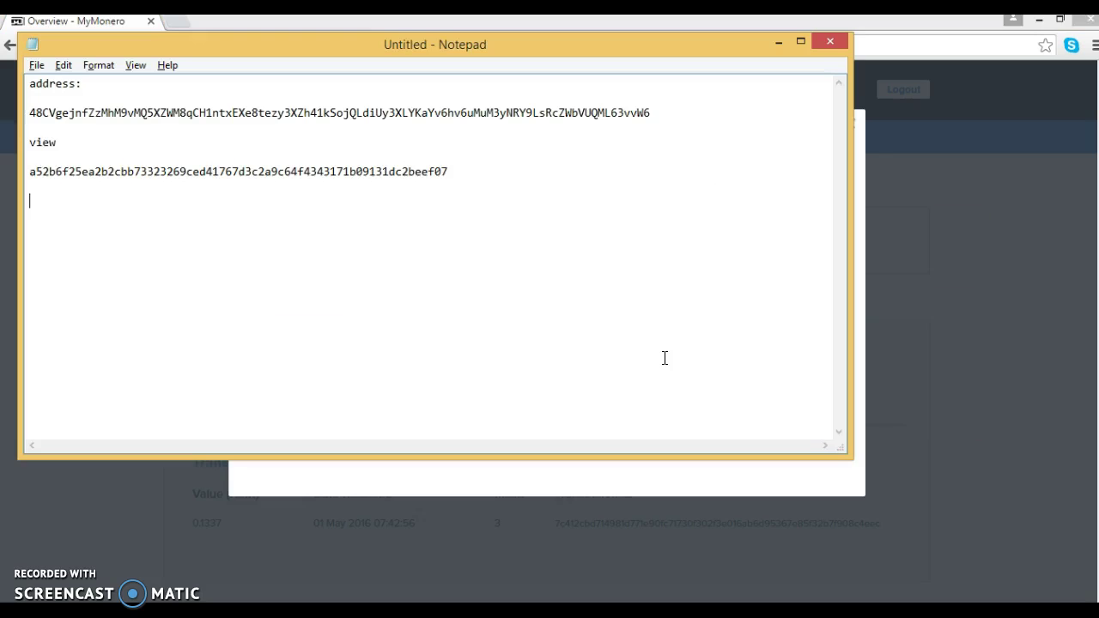
type("spend")
key("Return")
key("Return")
key("ctrl+v")
- Select and copy the view key text again, then close the account details with Ok, thanks!
key("alt+Tab")
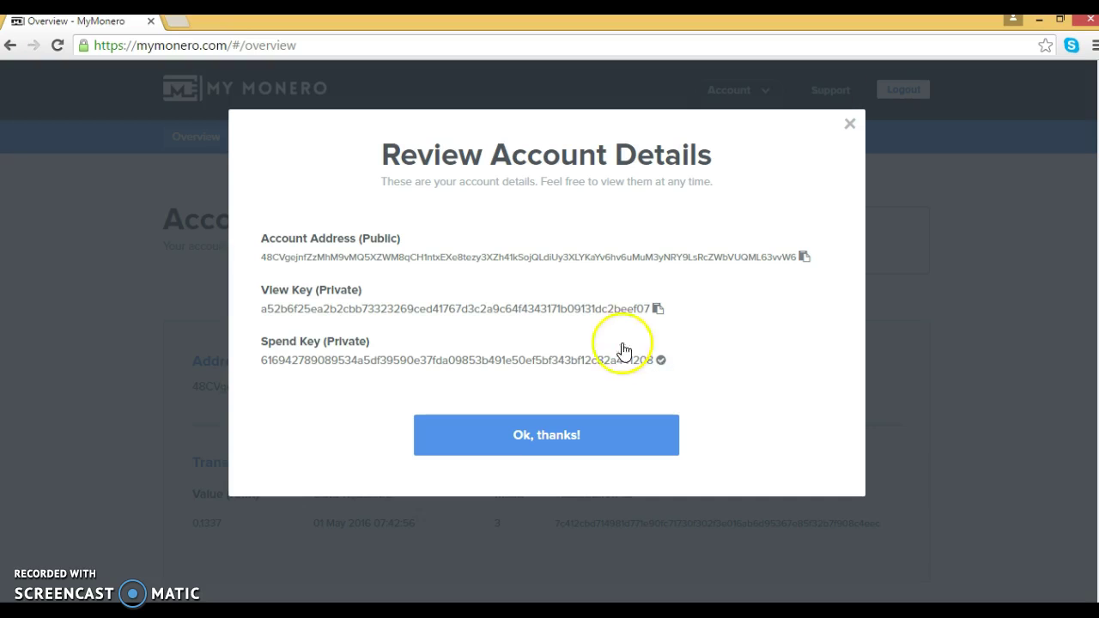
left_click(579, 309)
double_click(580, 309)
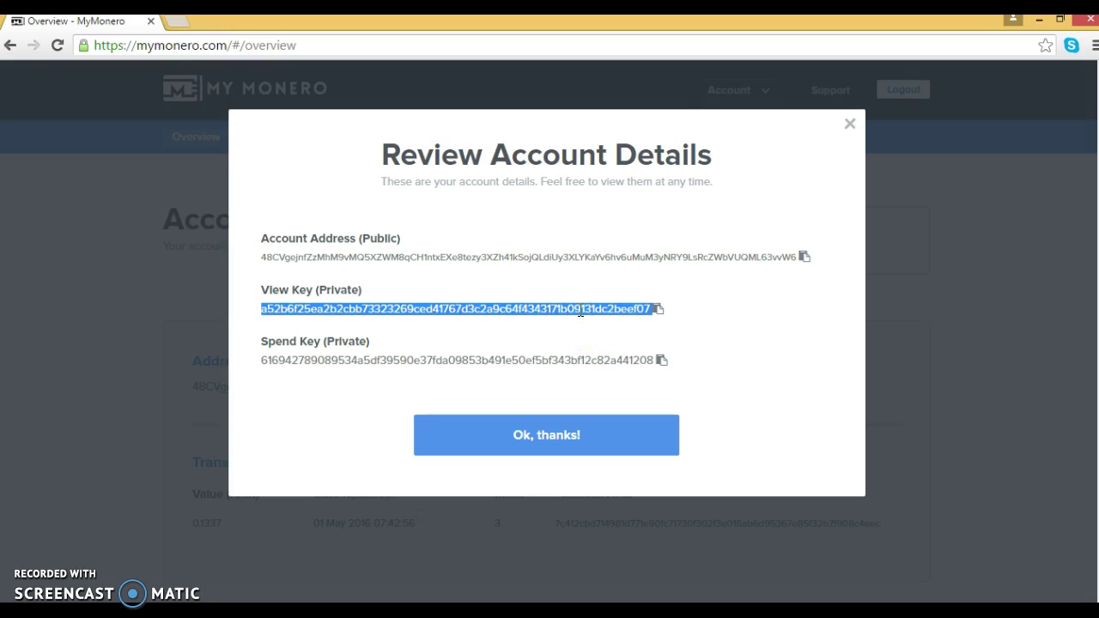
right_click(570, 311)
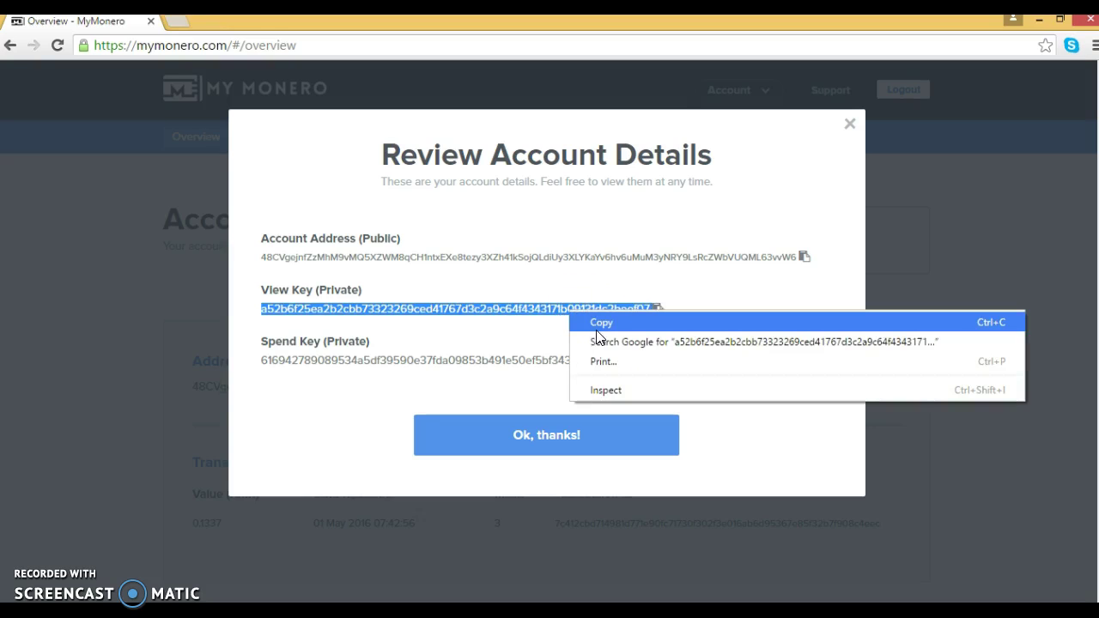
left_click(596, 330)
left_click(543, 331)
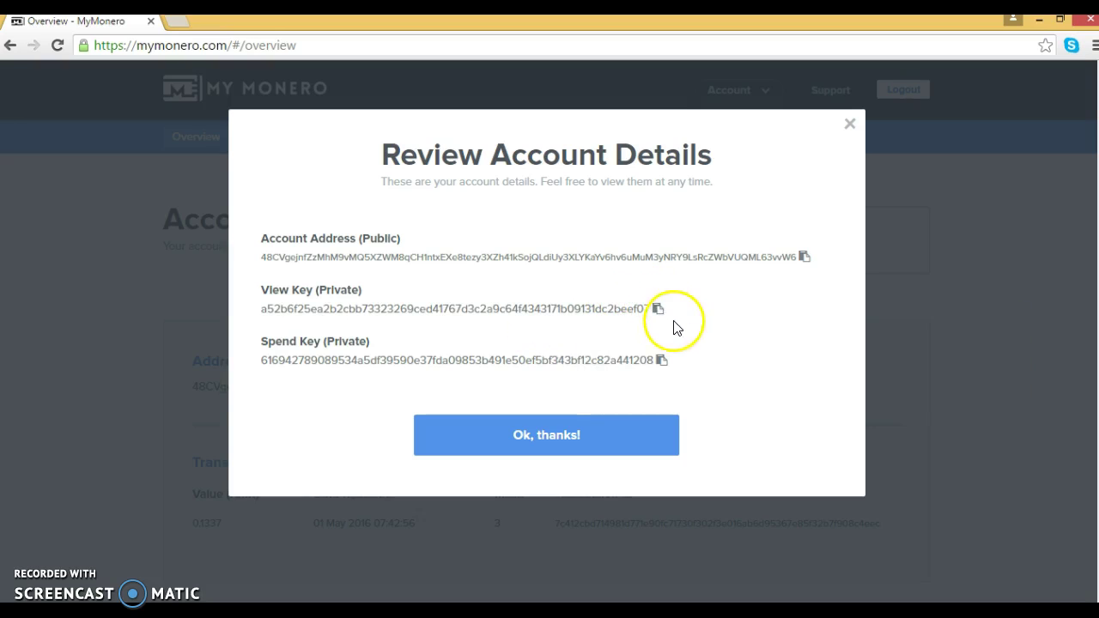
left_click(549, 430)
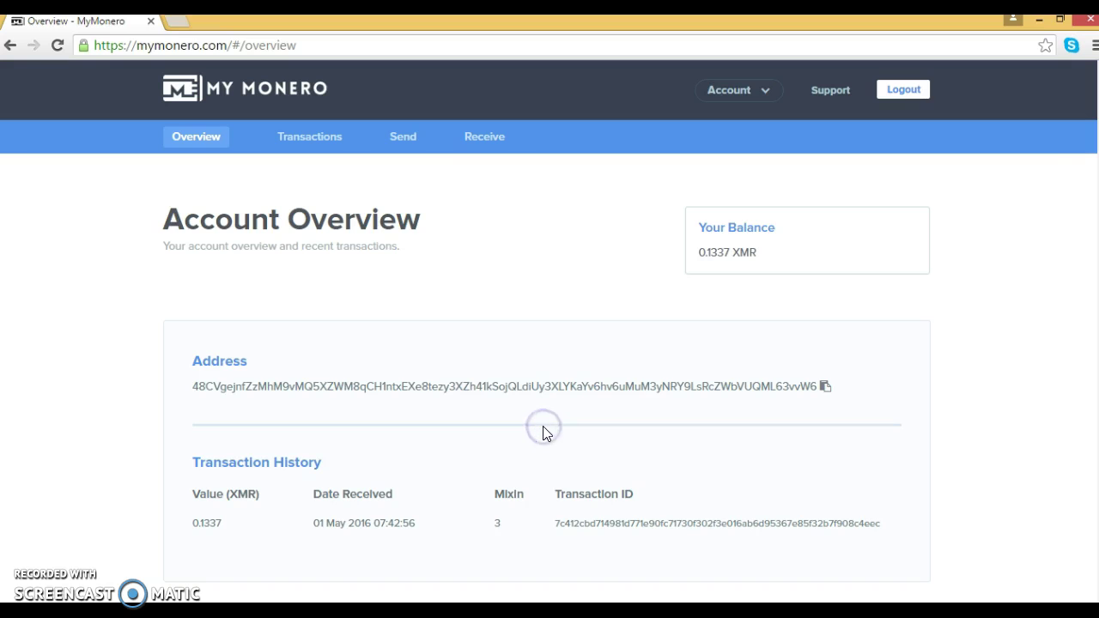
- Minimize the browser with Win+D and open the Monero_0904 folder from the desktop
scroll(544, 258, "down", 1)
scroll(544, 257, "up", 1)
double_click(713, 252)
left_click(596, 255)
key("super+d")
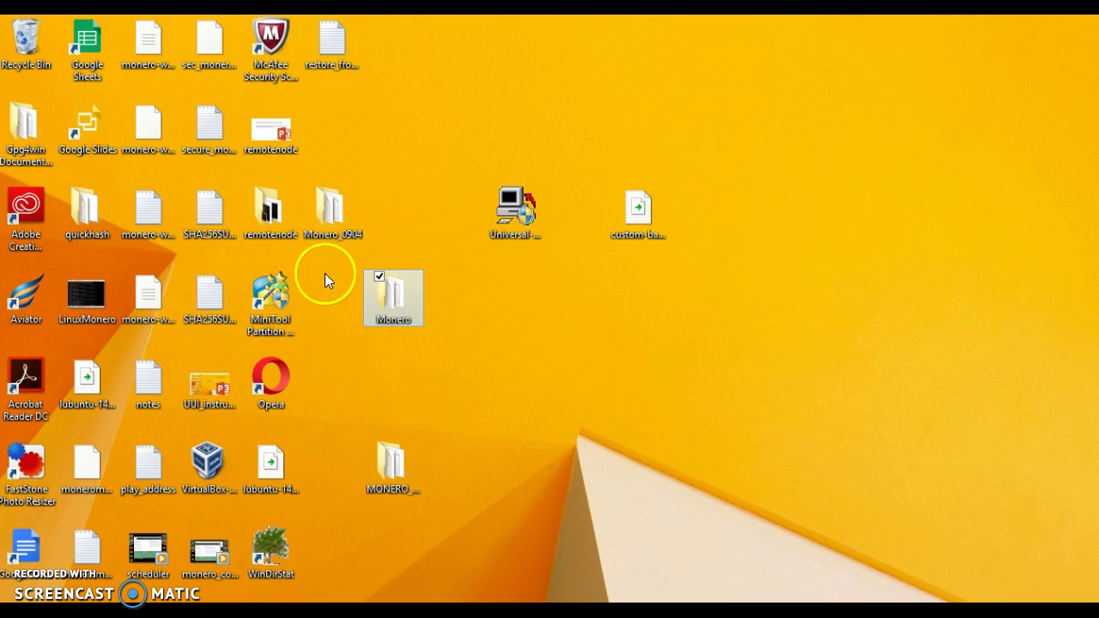
double_click(328, 215)
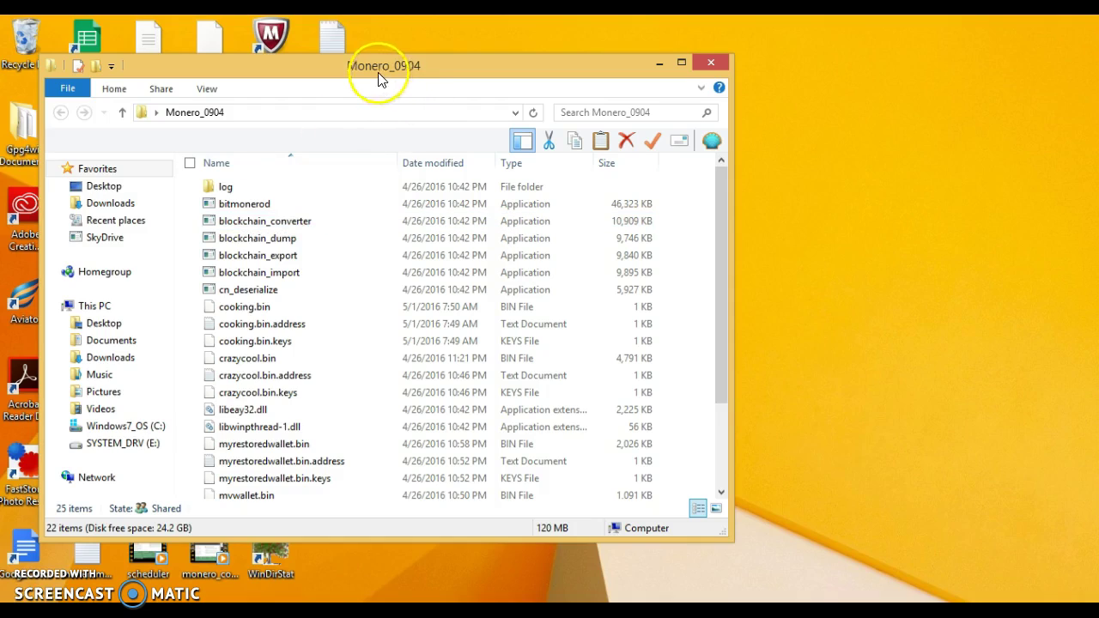
- Enter cmd in the Monero_0904 folder's address bar, reopening the folder and entering cmd again
left_click(310, 113)
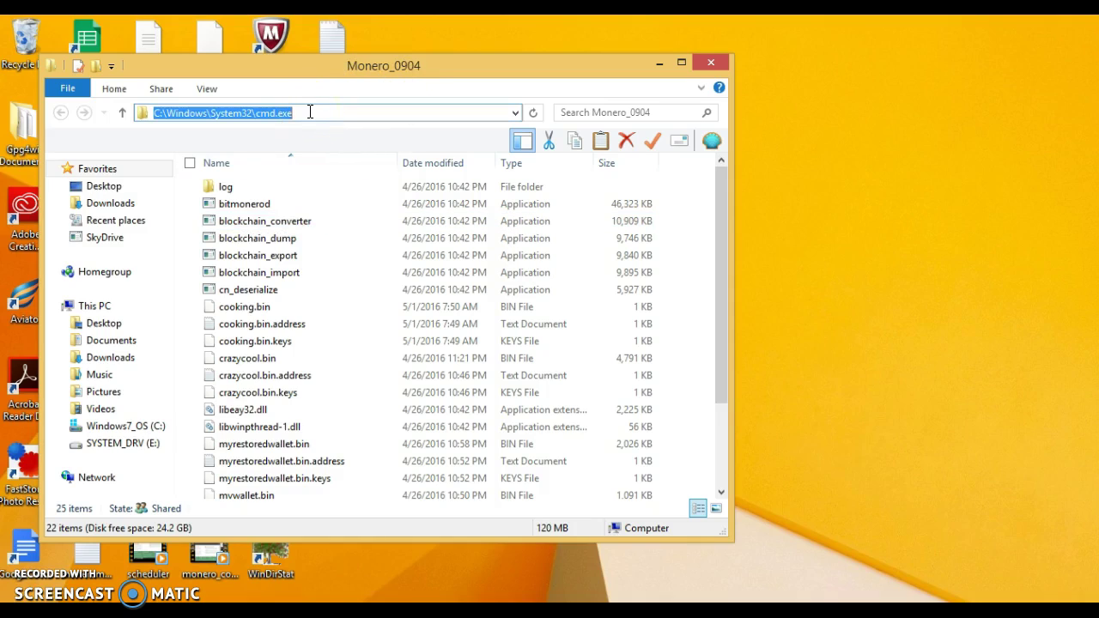
type("cmd")
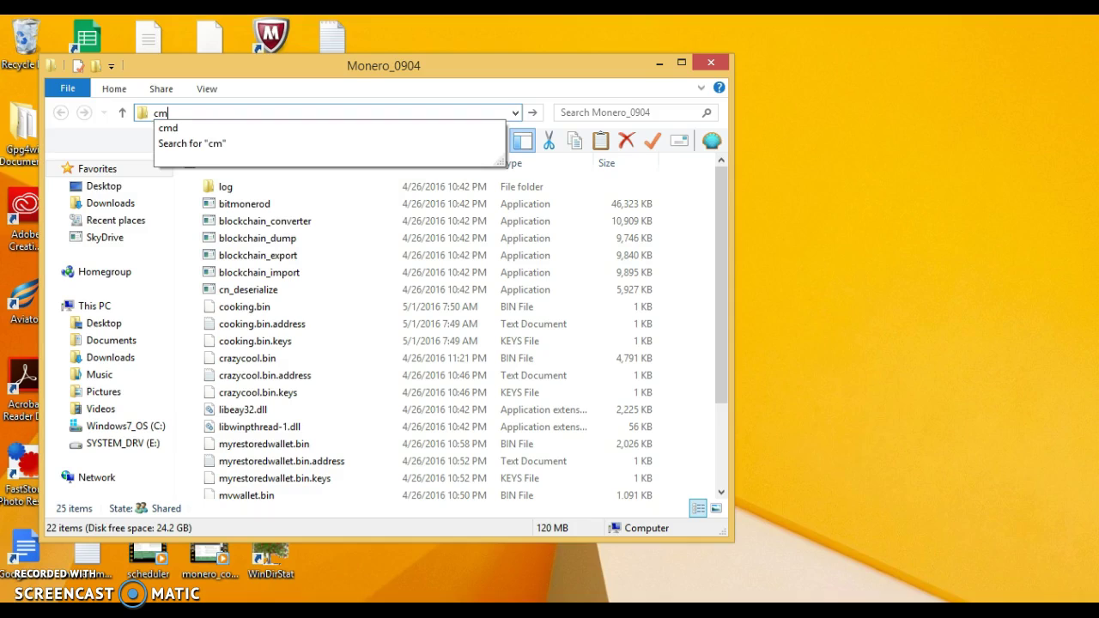
key("Return")
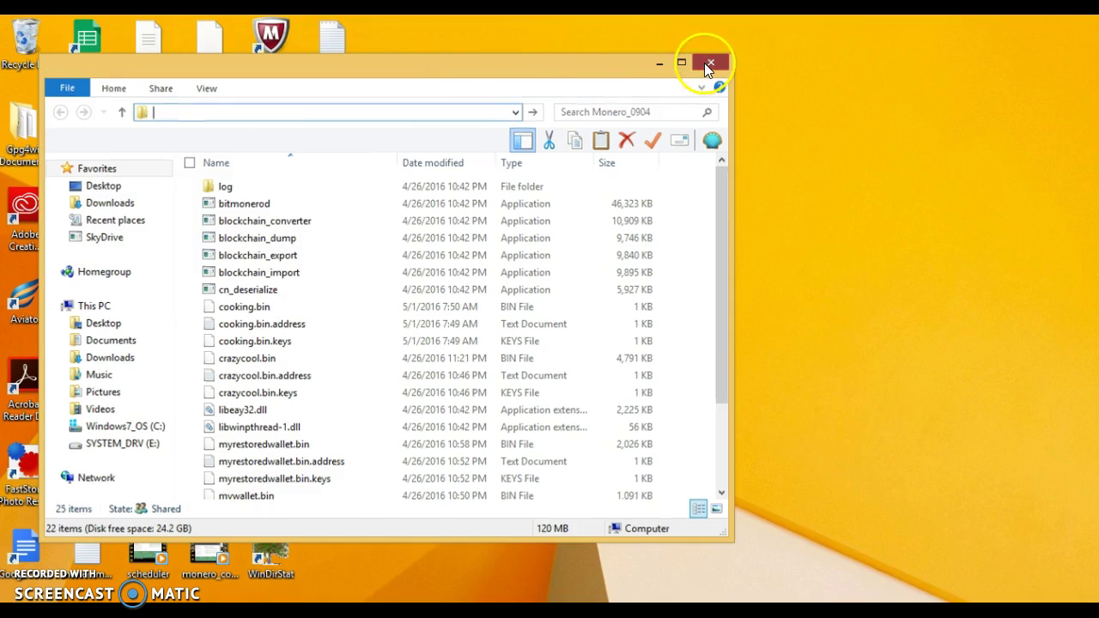
left_click(710, 63)
double_click(328, 206)
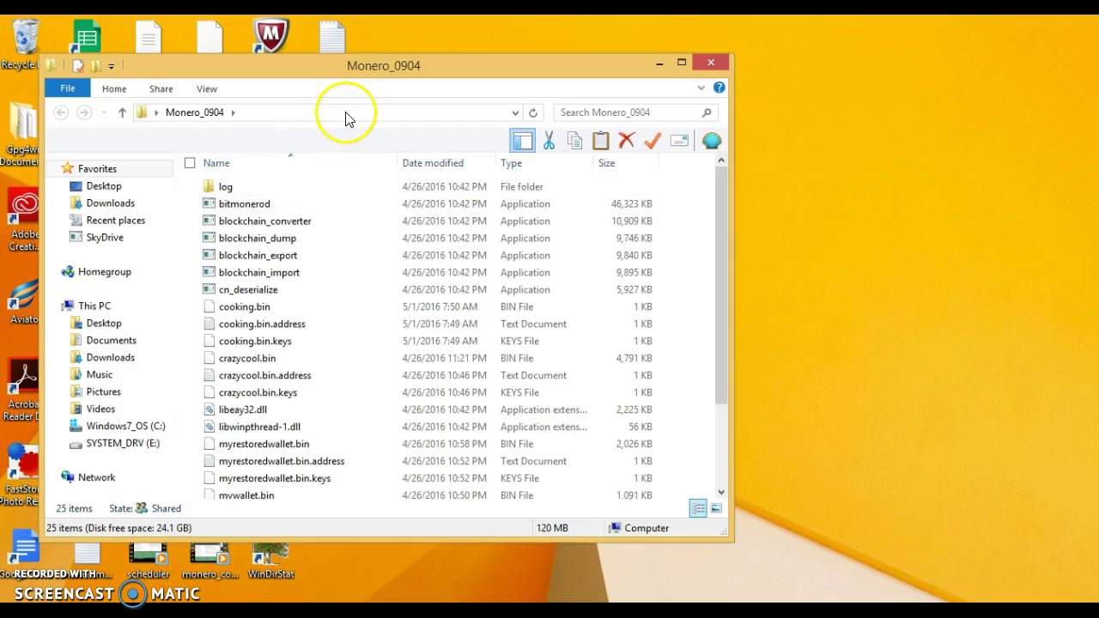
left_click(347, 112)
type("cmd")
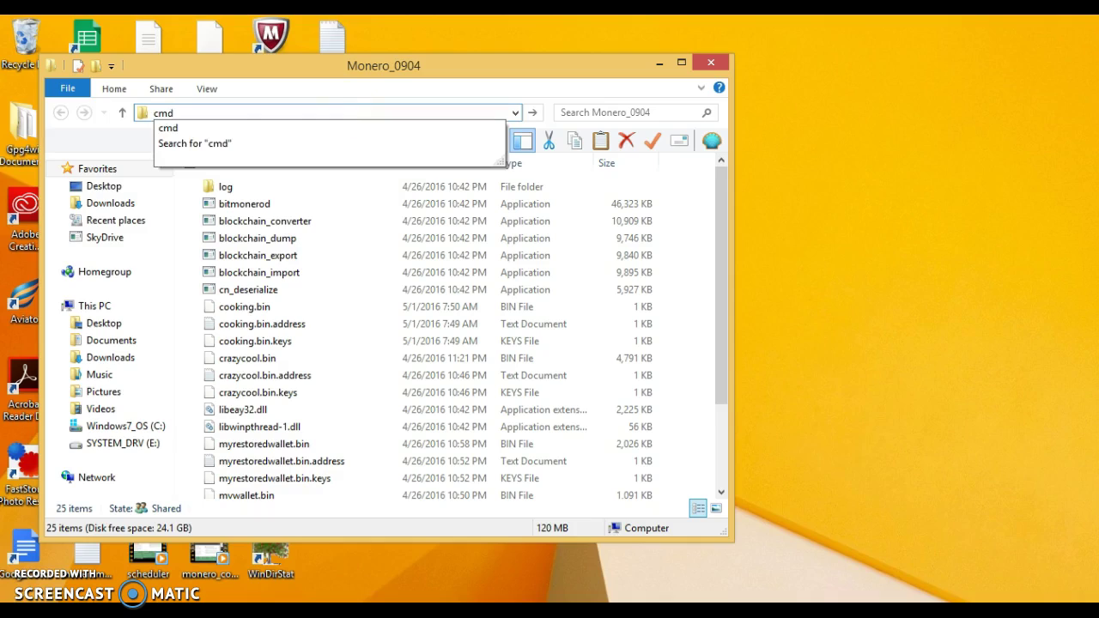
key("Return")
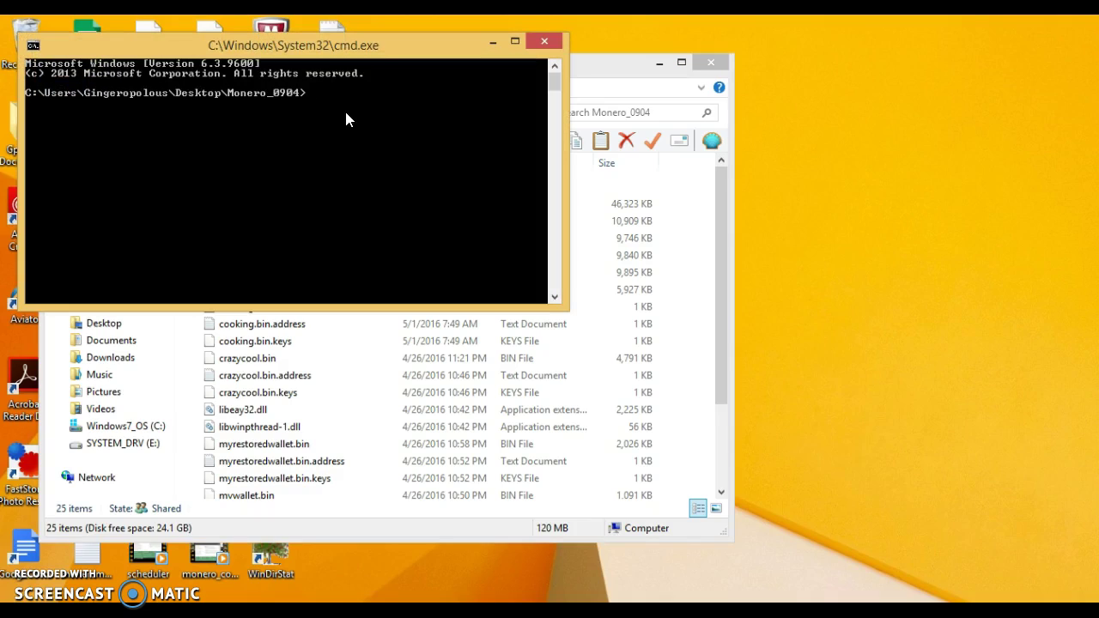
- Enlarge the console window and run simplewallet.exe --help to list its options
left_click_drag(565, 307, 674, 401)
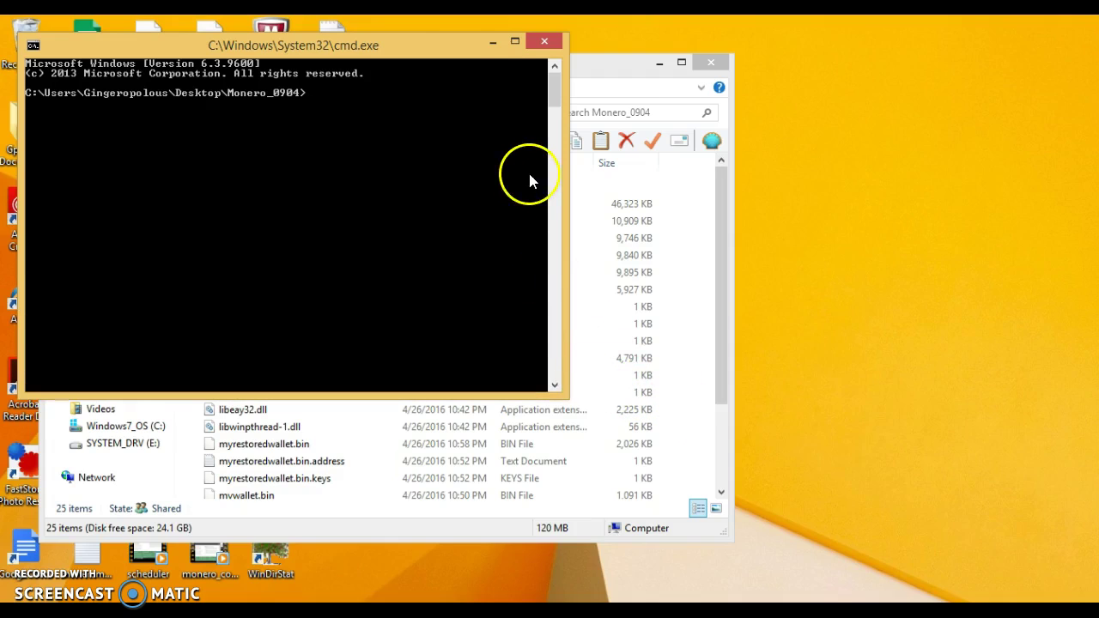
left_click(514, 43)
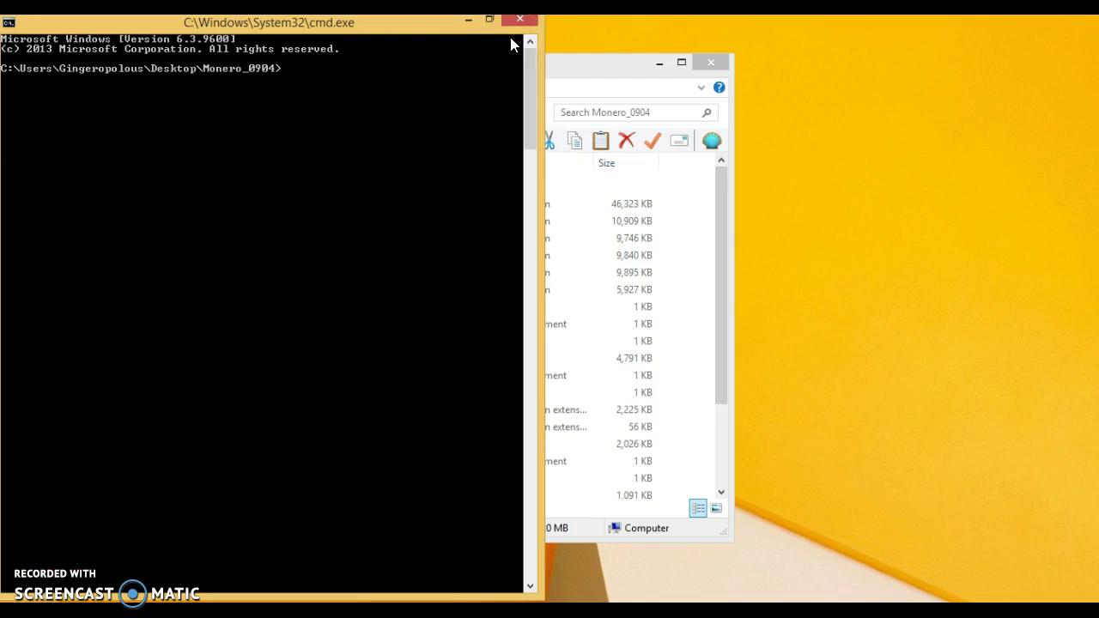
left_click_drag(361, 28, 622, 90)
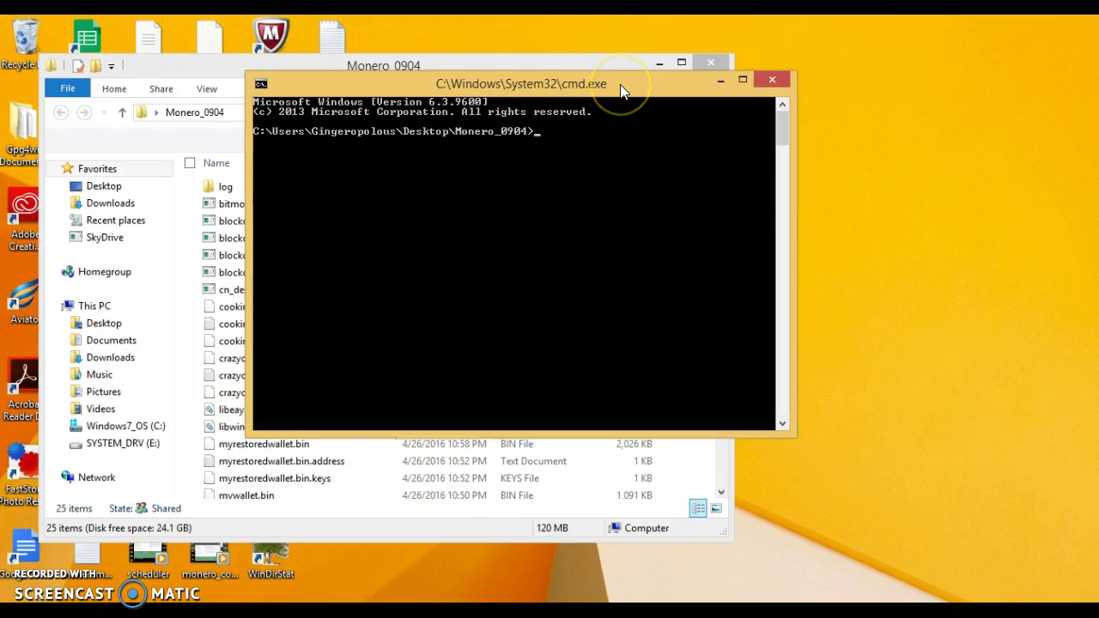
type("simplewallet.exe --help")
key("Return")
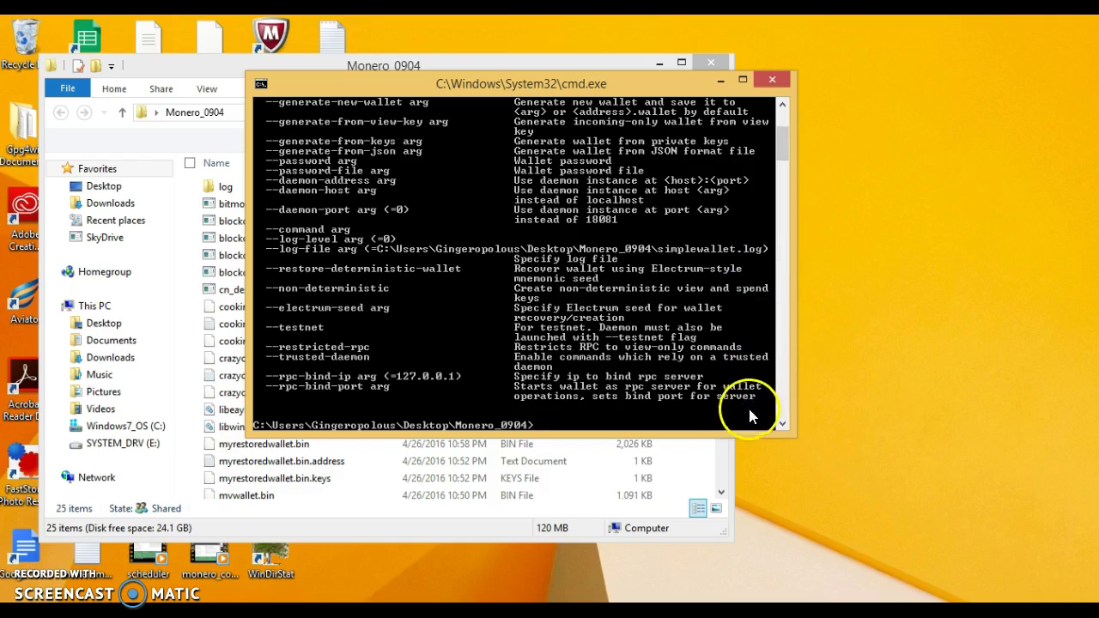
left_click_drag(743, 437, 738, 556)
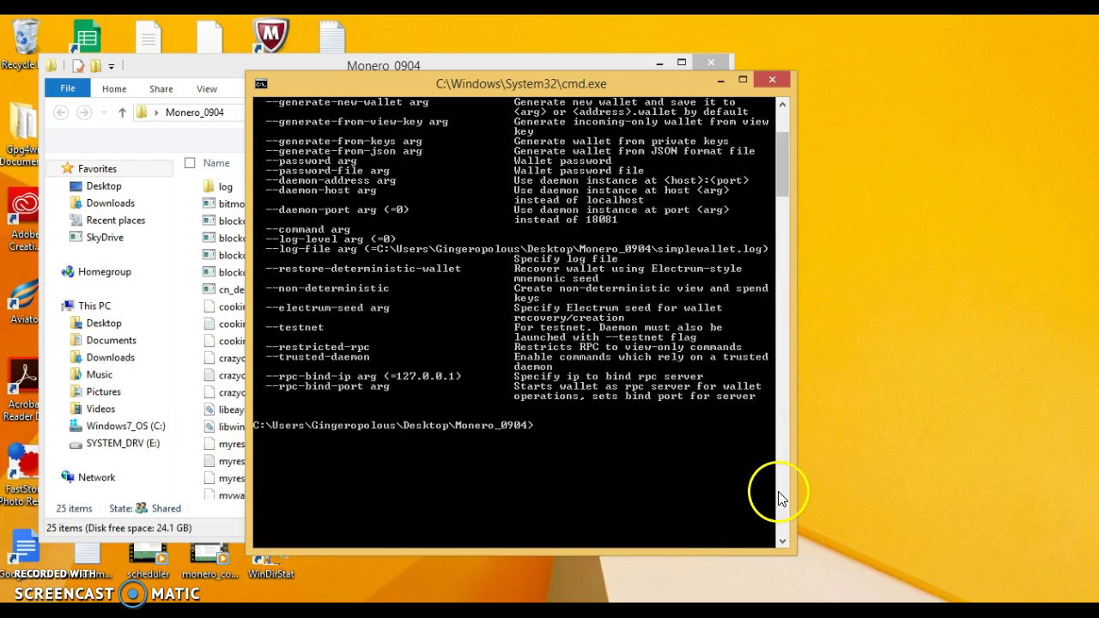
left_click(777, 452)
left_click_drag(777, 370, 773, 168)
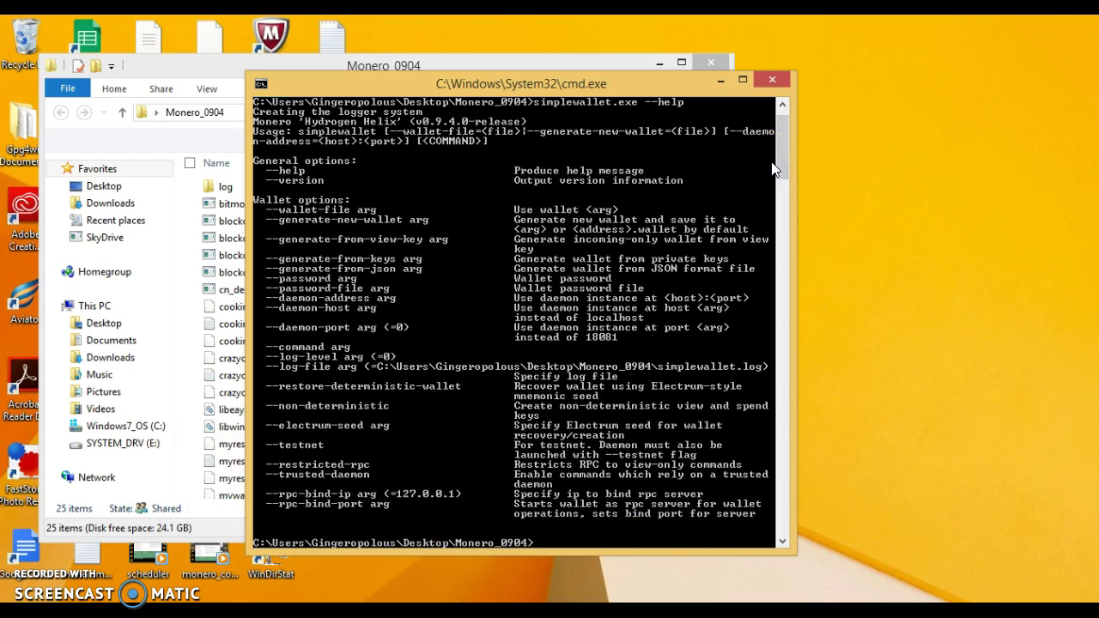
left_click(370, 257)
- Type simplewallet.exe --generate-from-keys mymoneroimport.bin --daemon-host 192.168.1.191 without running it
type("simplewallet.exe --generate-from")
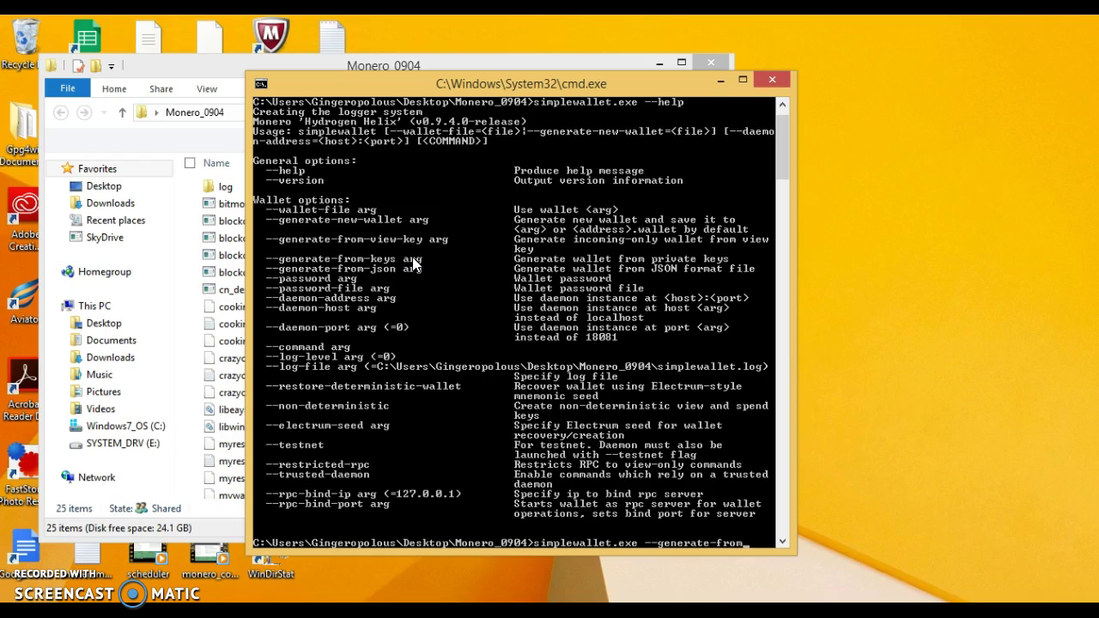
type("-keys")
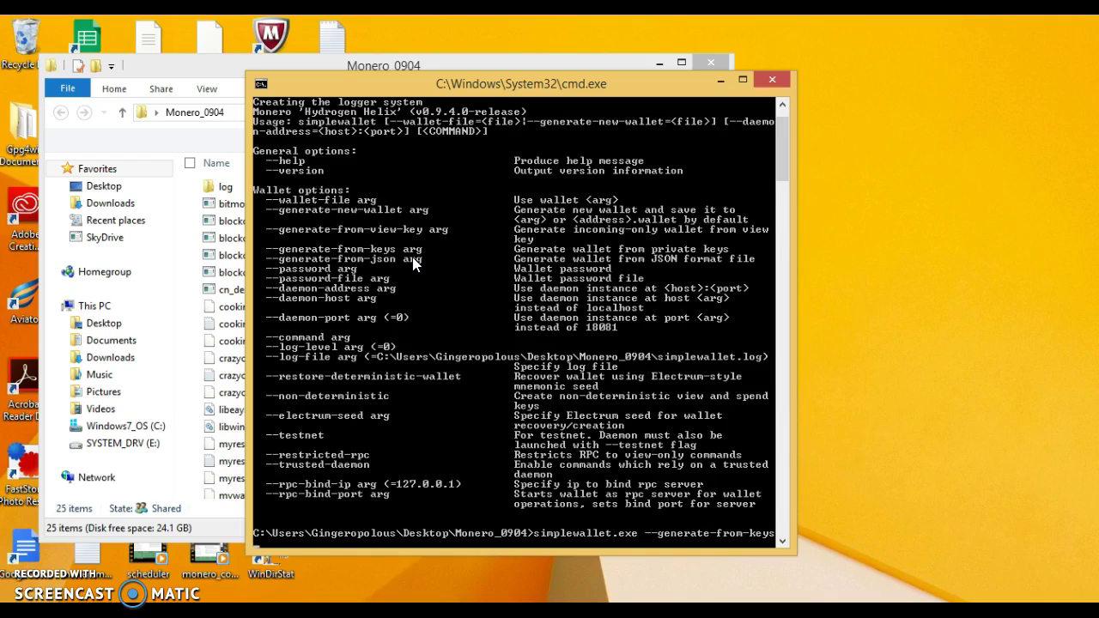
key("BackSpace")
type("s mymoneroimport.bin")
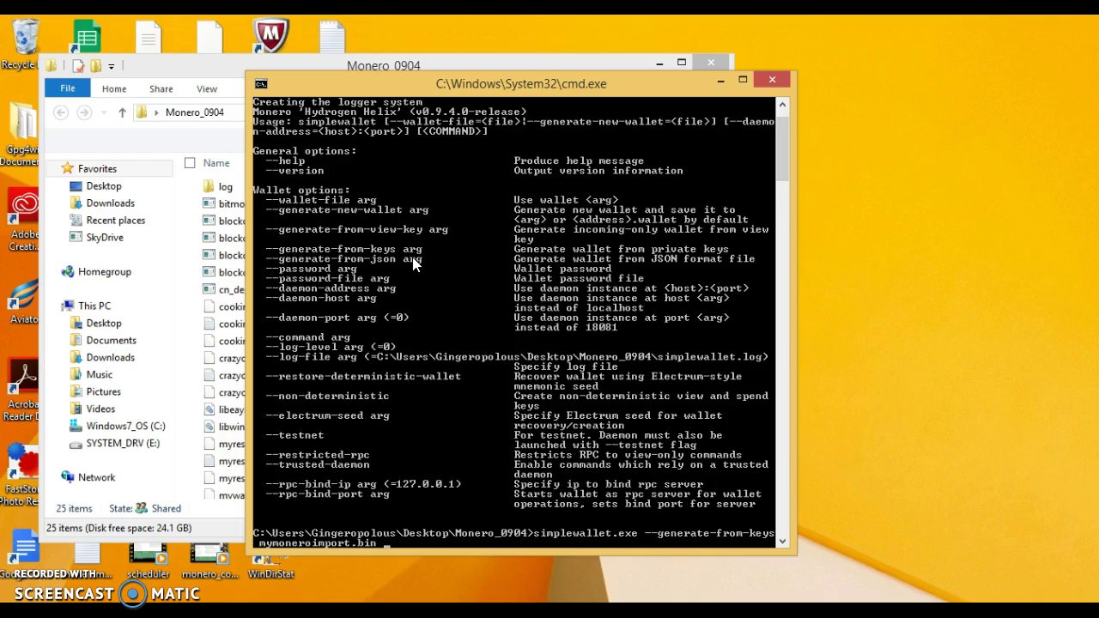
left_click(337, 298)
left_click(351, 314)
left_click(420, 143)
left_click_drag(458, 91, 567, 120)
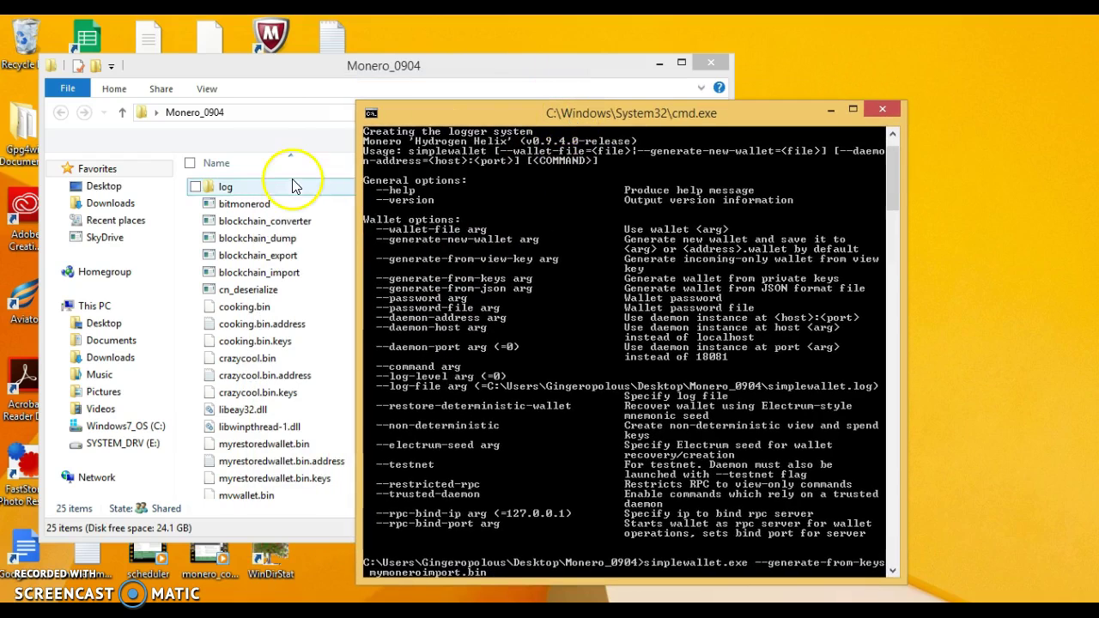
left_click(257, 208)
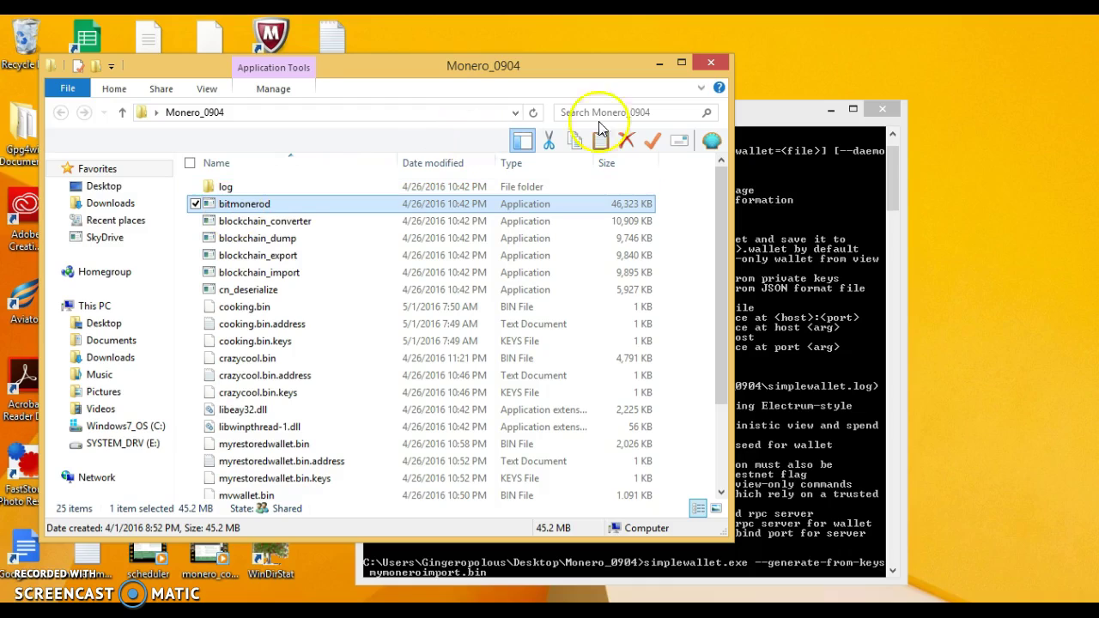
left_click(742, 122)
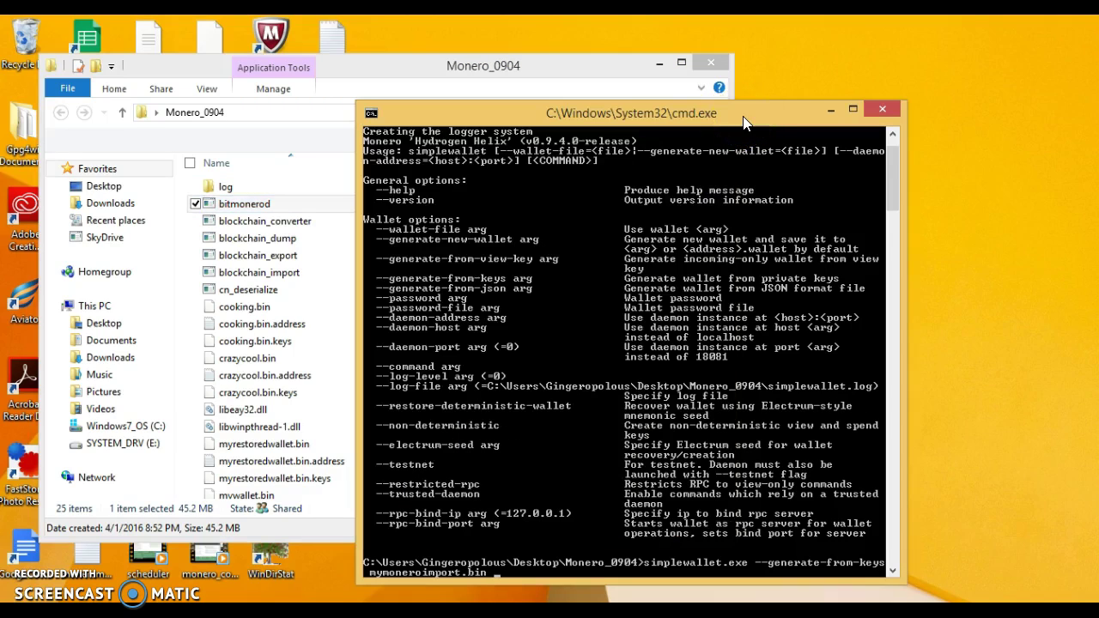
type("--daemon-host 192.168.1.191")
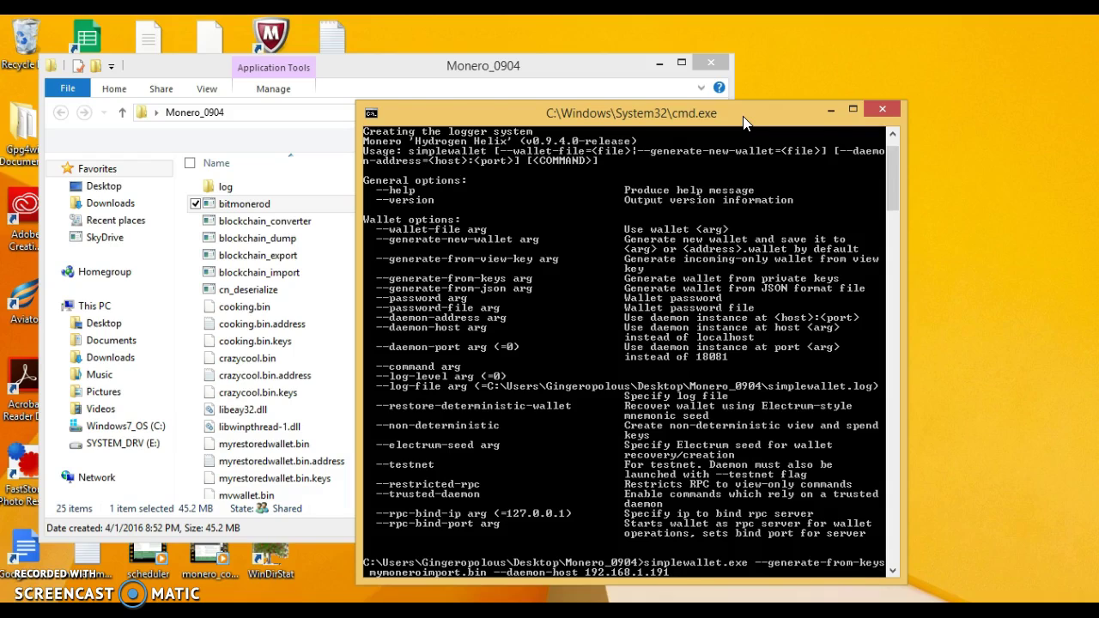
- Run the restore command, enter the wallet password, and paste the wallet address from the notes
key("Return")
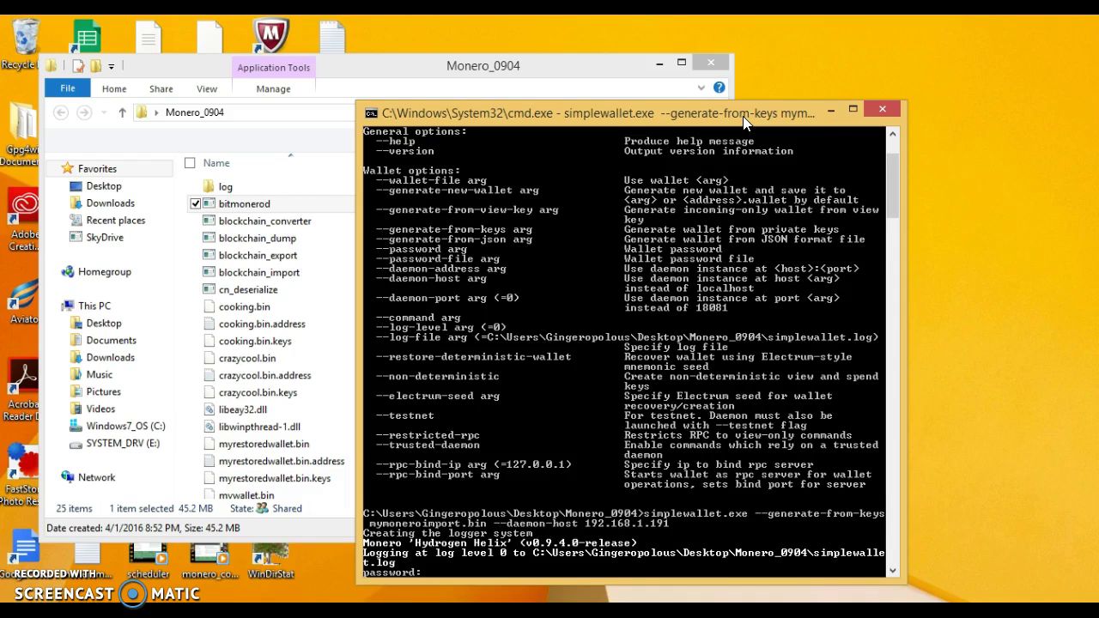
type("****")
key("Return")
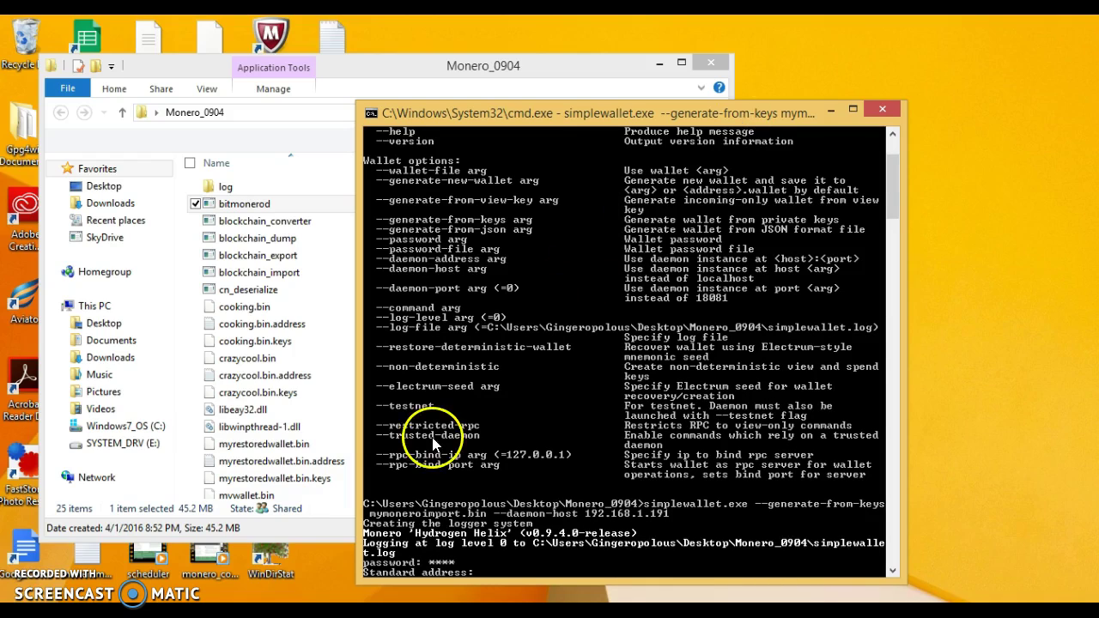
mouse_move(321, 606)
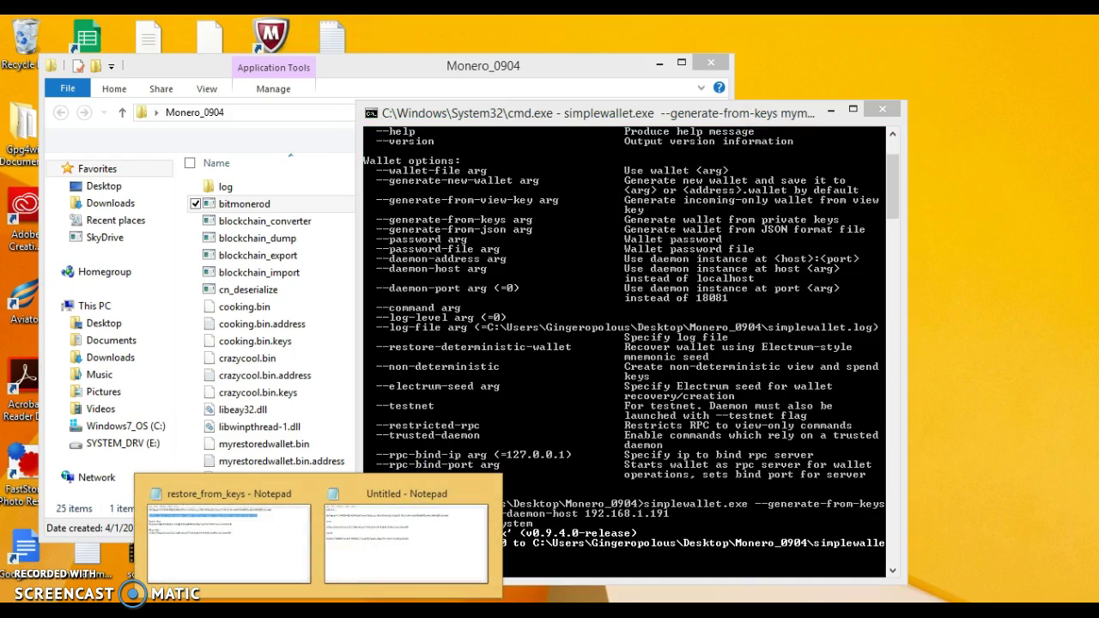
left_click(378, 583)
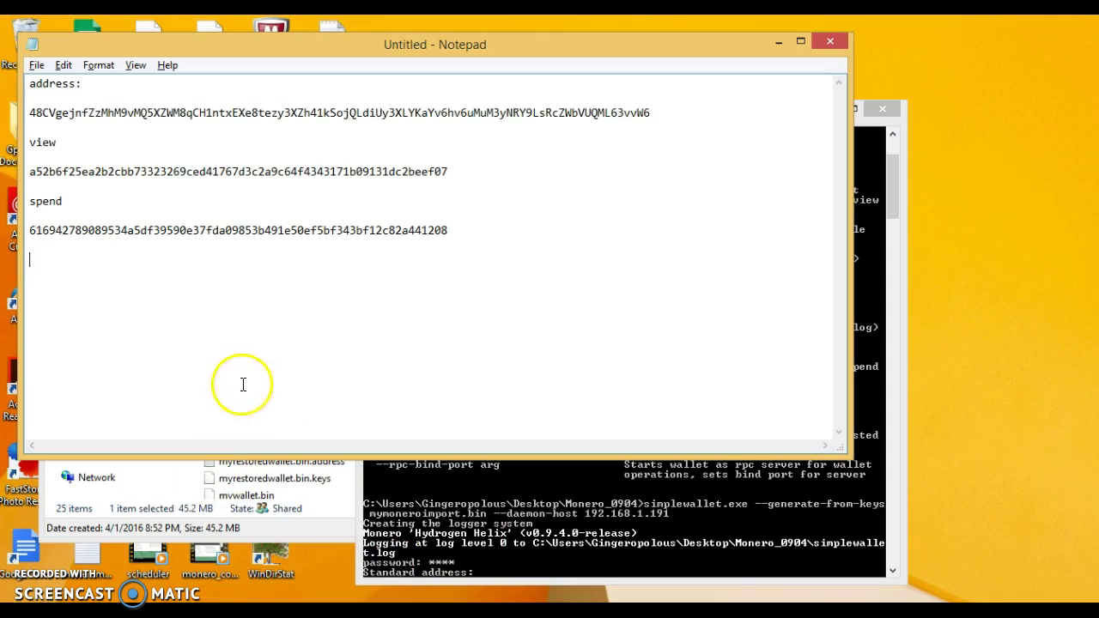
double_click(159, 111)
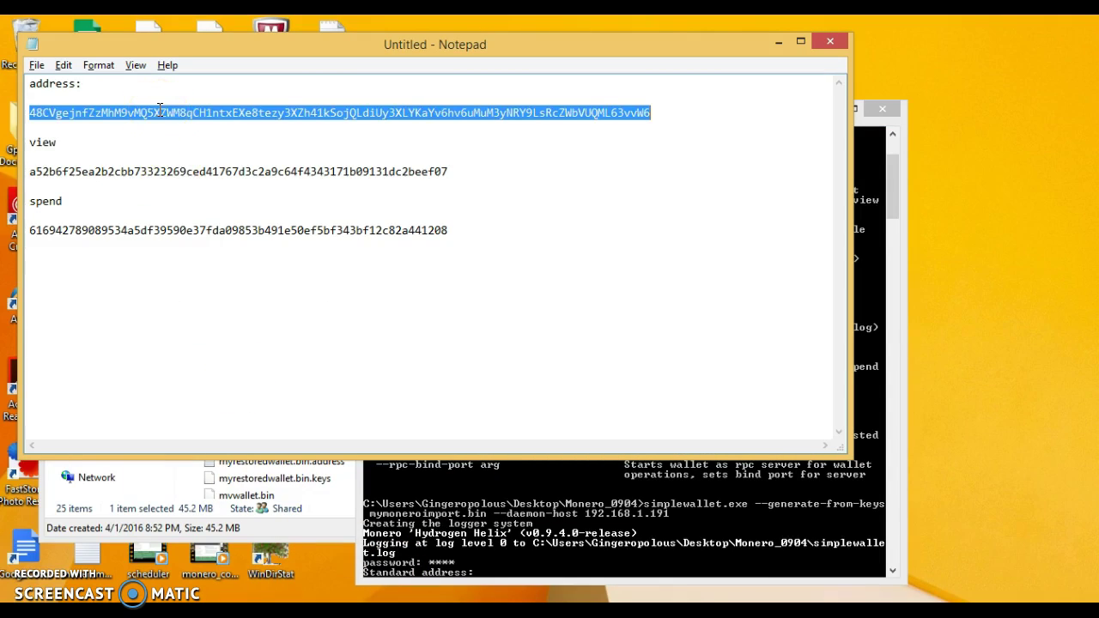
right_click(159, 111)
left_click(129, 156)
left_click(445, 512)
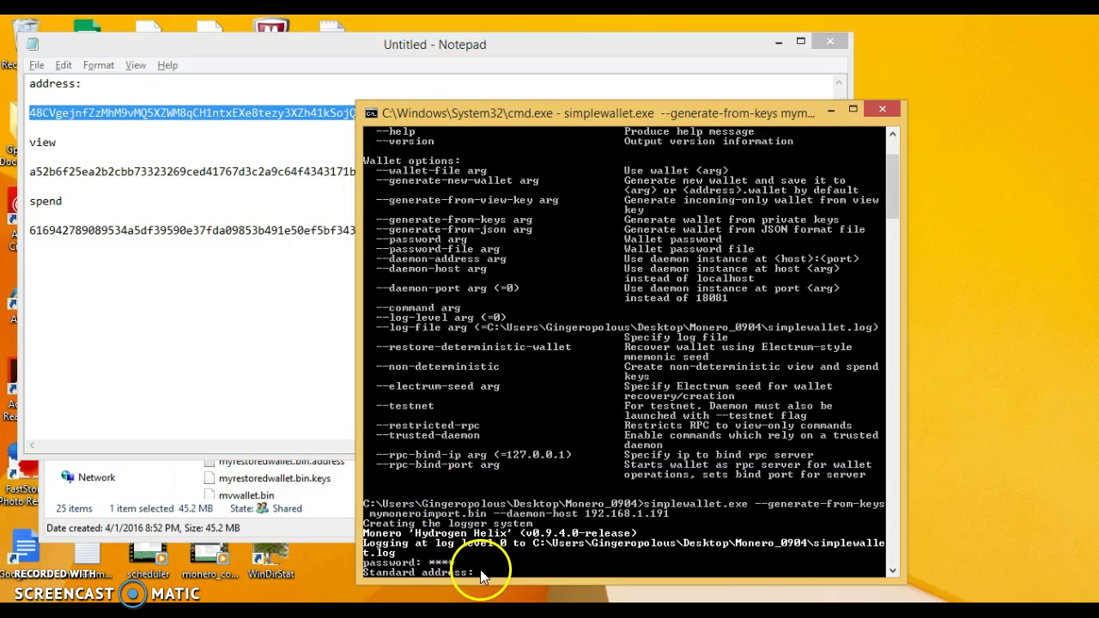
right_click(481, 577)
left_click(440, 508)
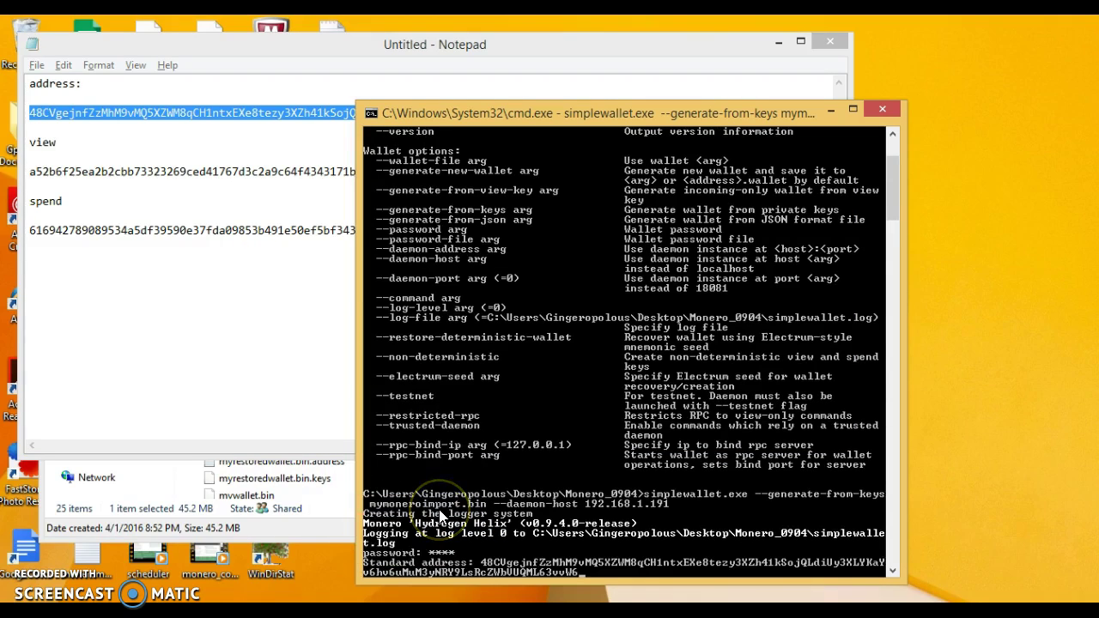
key("Return")
- Copy the spend key from the notes and submit it at the spend key prompt
left_click(225, 346)
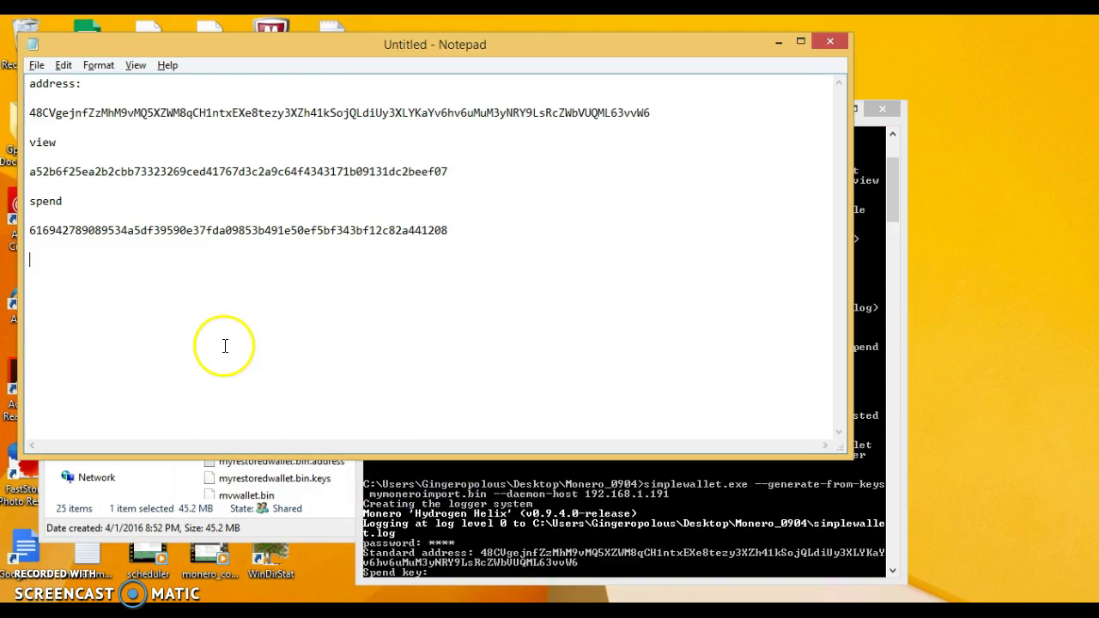
double_click(165, 232)
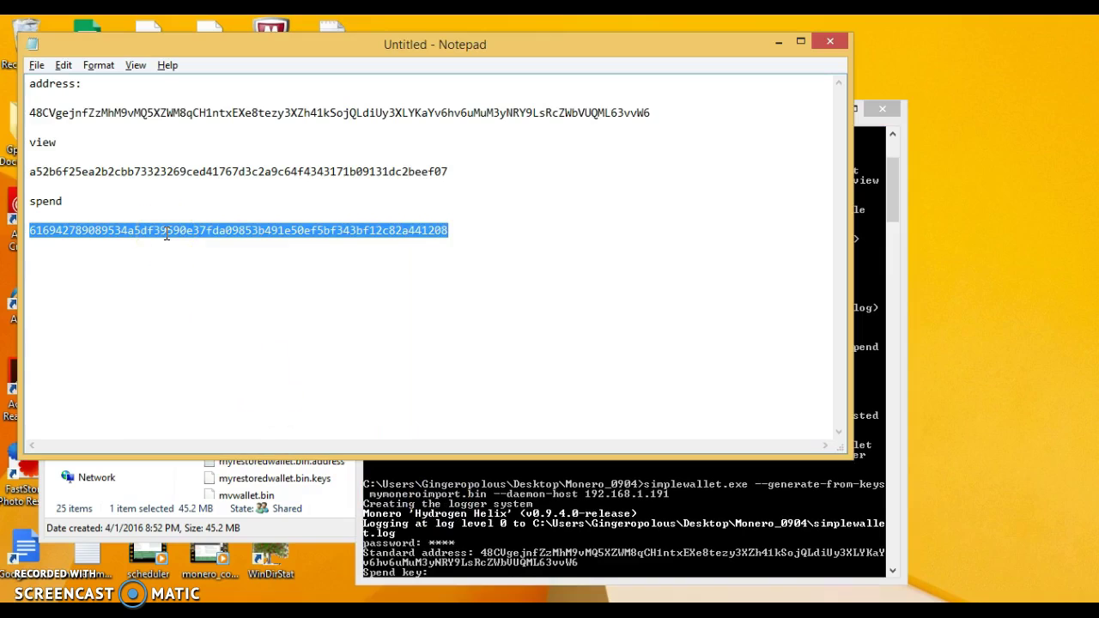
right_click(166, 234)
left_click(129, 285)
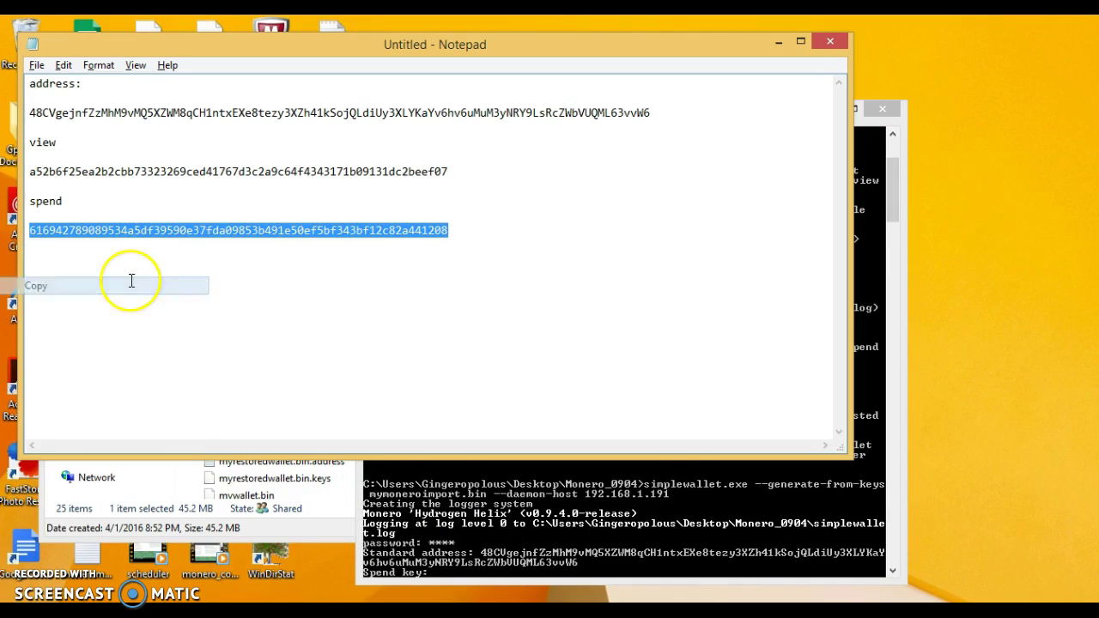
left_click(429, 530)
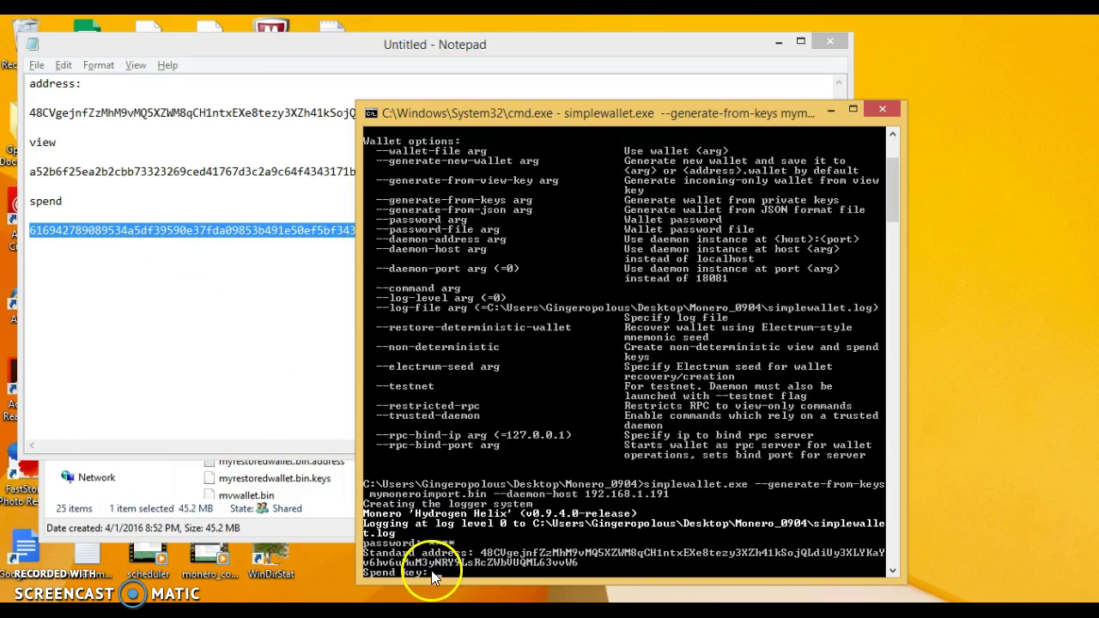
right_click(431, 571)
left_click(400, 506)
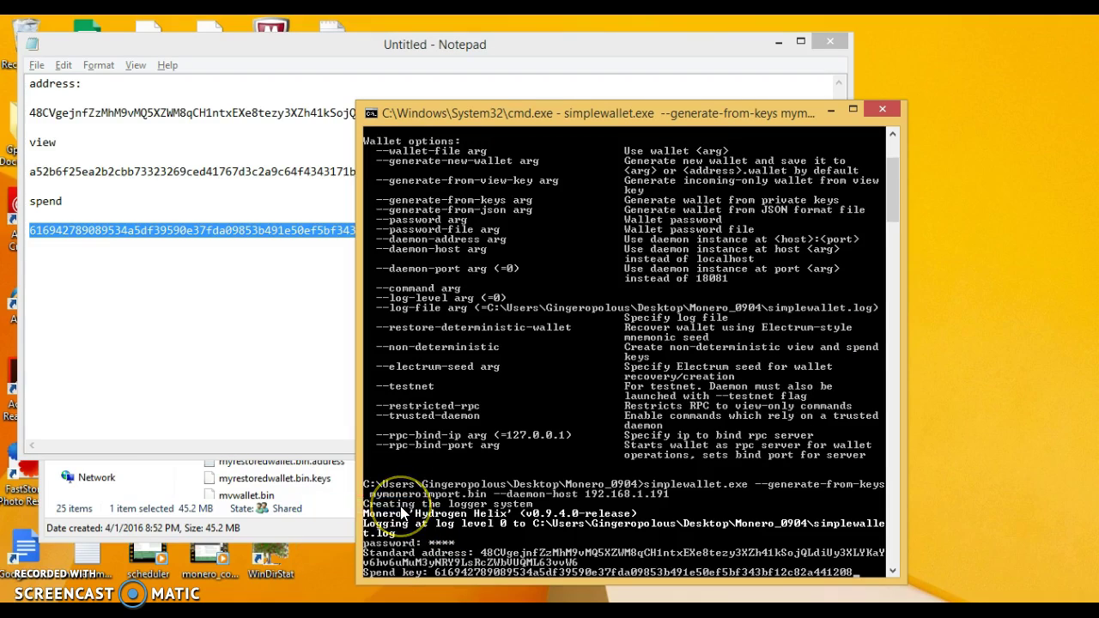
key("Return")
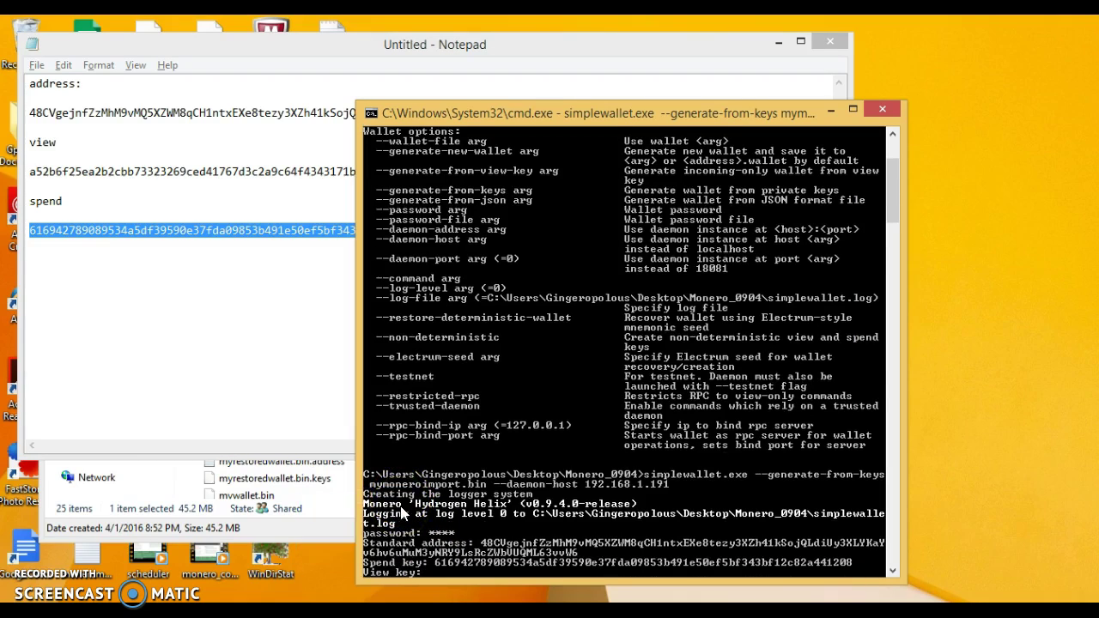
- Copy the view key from the notes and paste it at the View key prompt
double_click(136, 175)
right_click(136, 179)
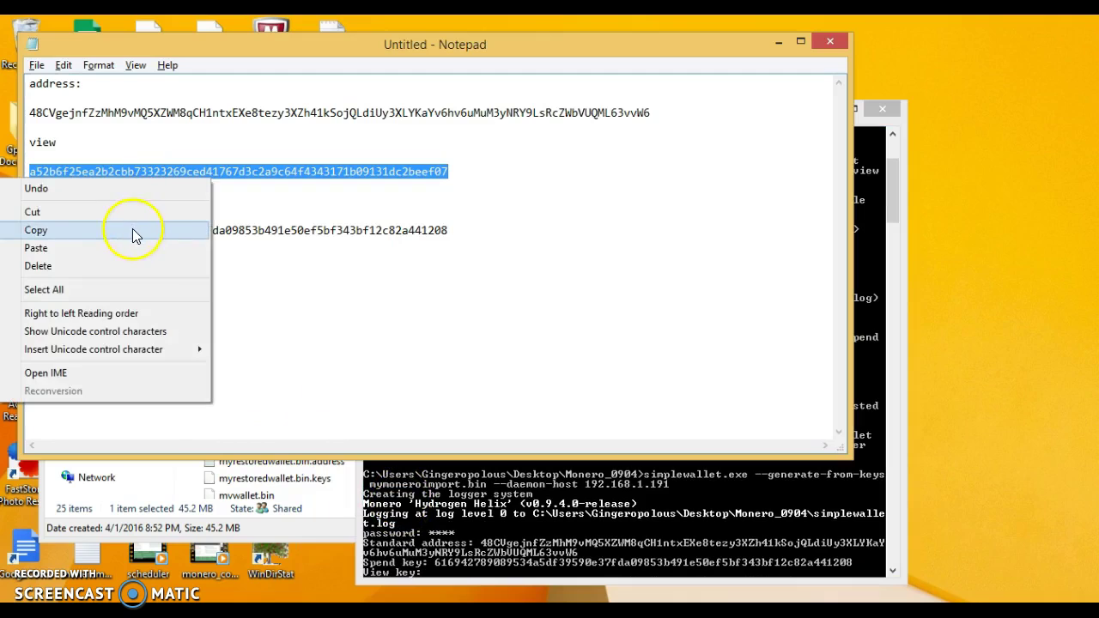
left_click(134, 230)
left_click(419, 527)
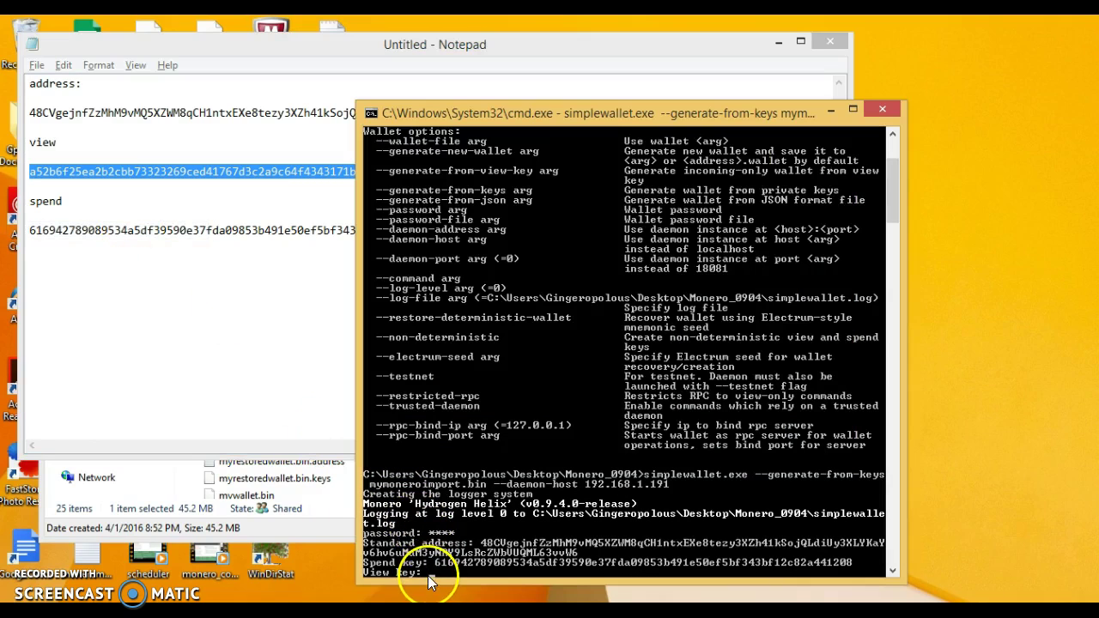
right_click(429, 580)
left_click(380, 507)
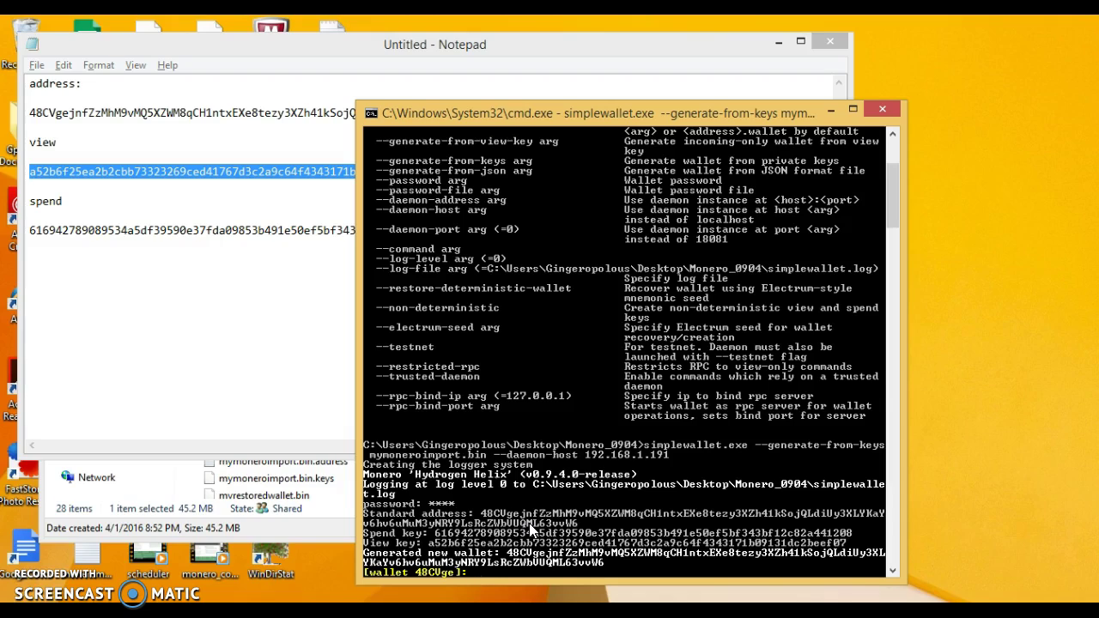
left_click(326, 611)
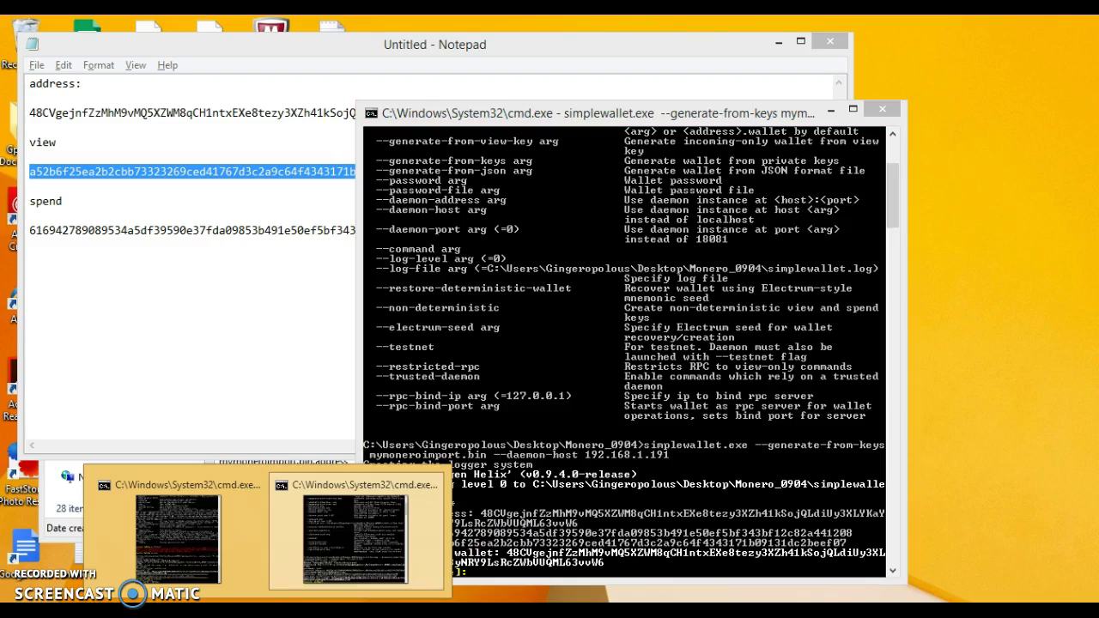
left_click(213, 563)
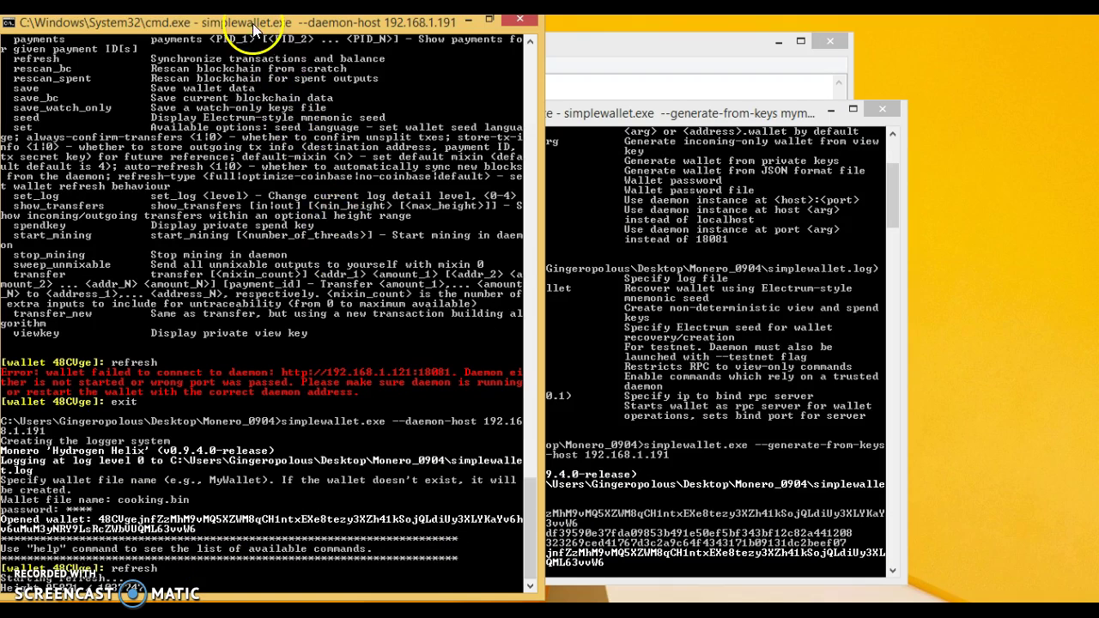
left_click_drag(253, 29, 496, 86)
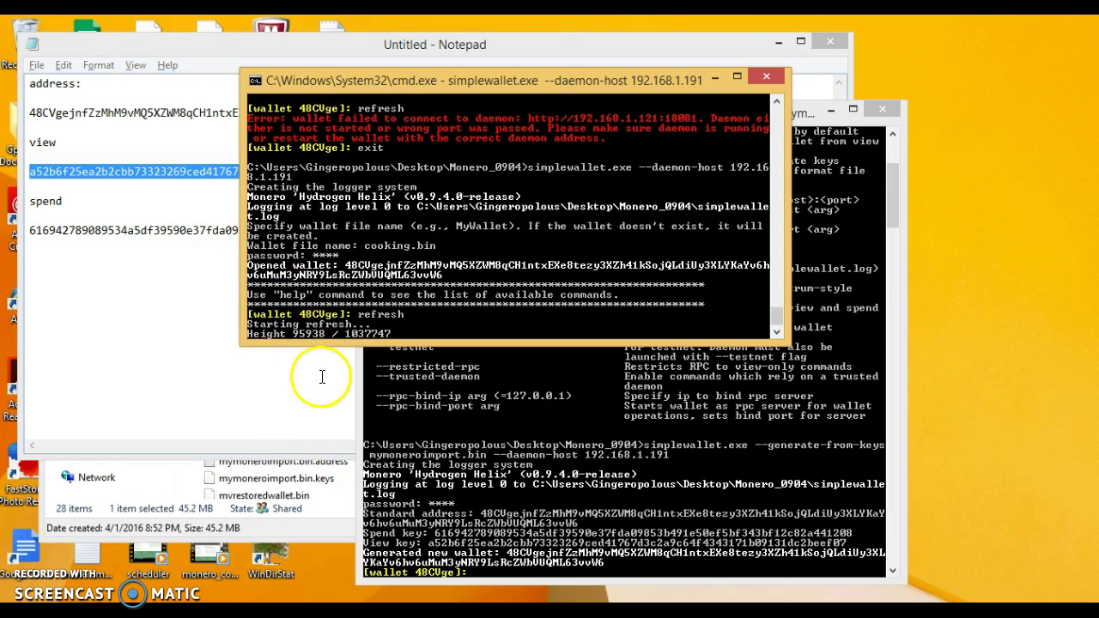
left_click(714, 77)
left_click_drag(583, 111, 523, 76)
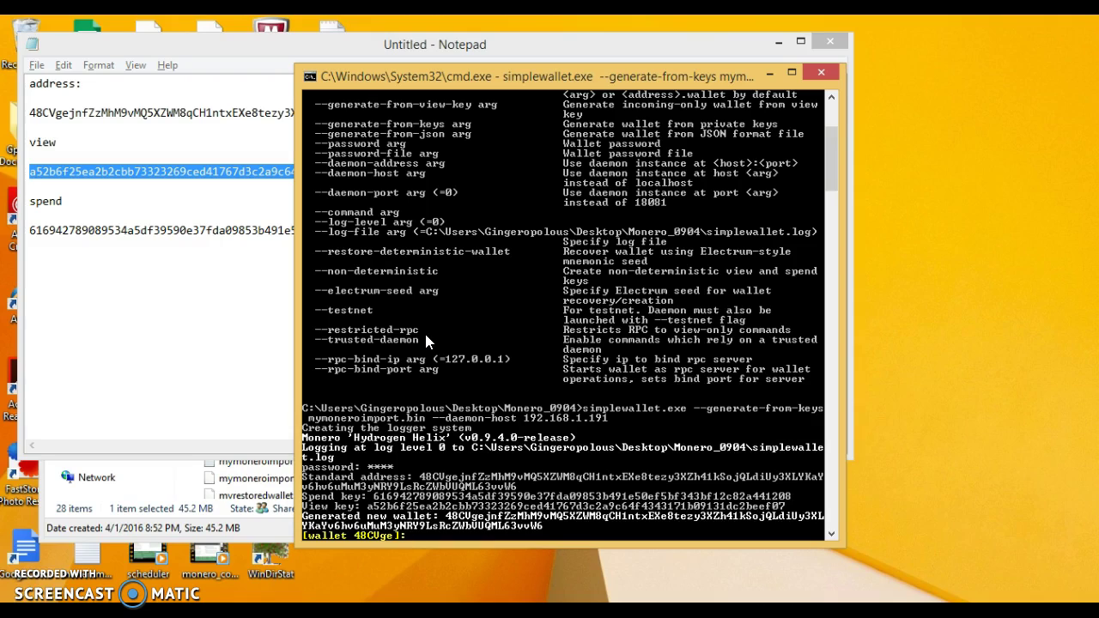
- Run refresh to sync the restored wallet to a 0.000000000000 balance, then exit simplewallet
type("refresh")
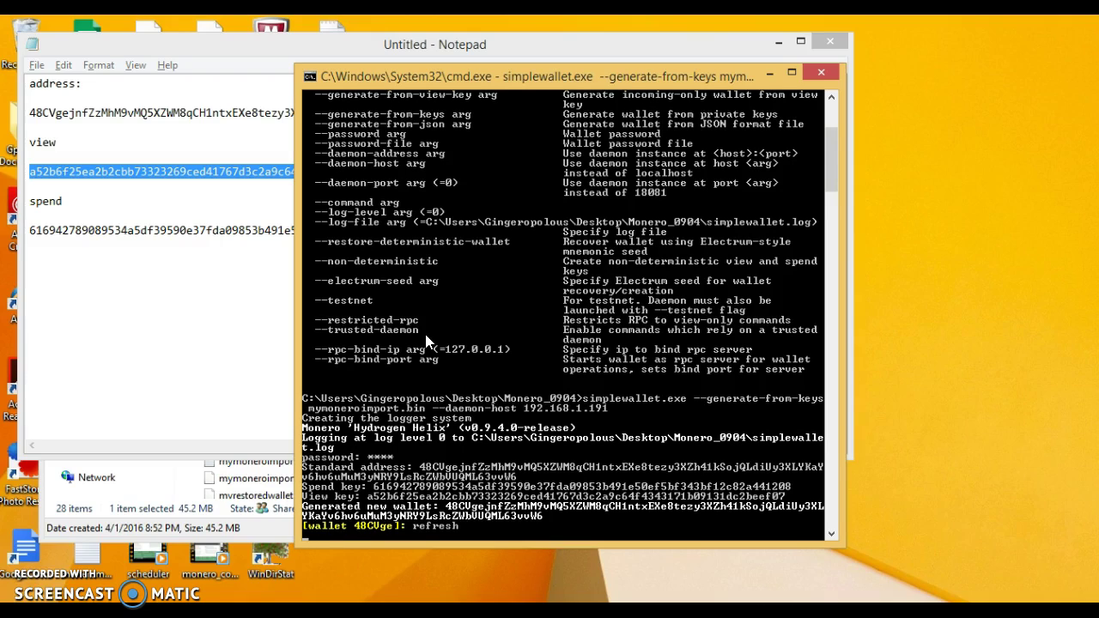
key("Return")
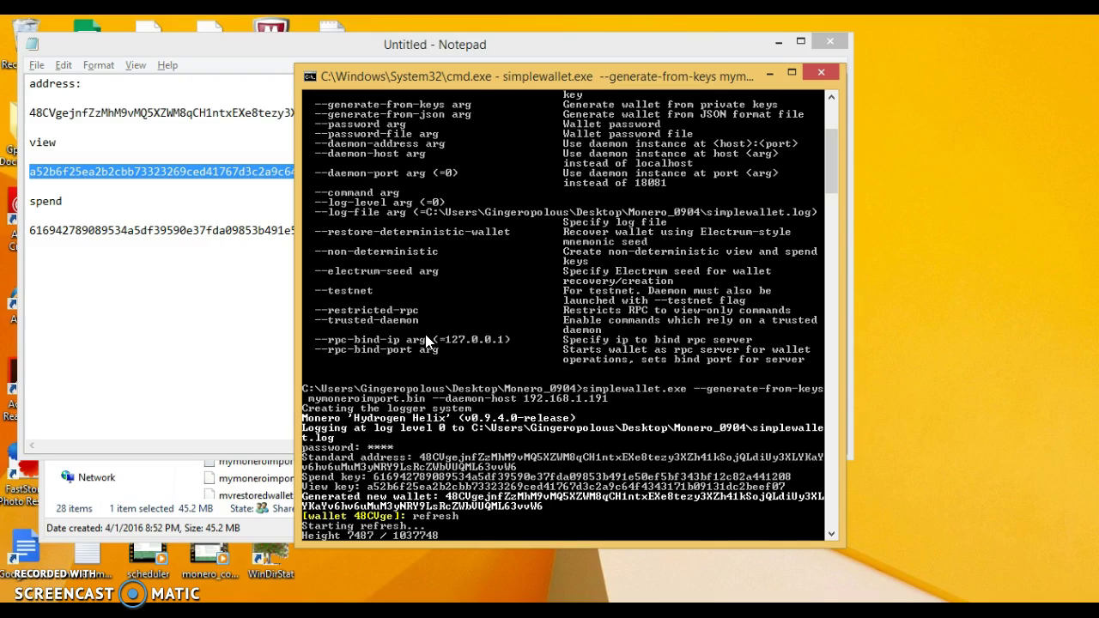
left_click(416, 386)
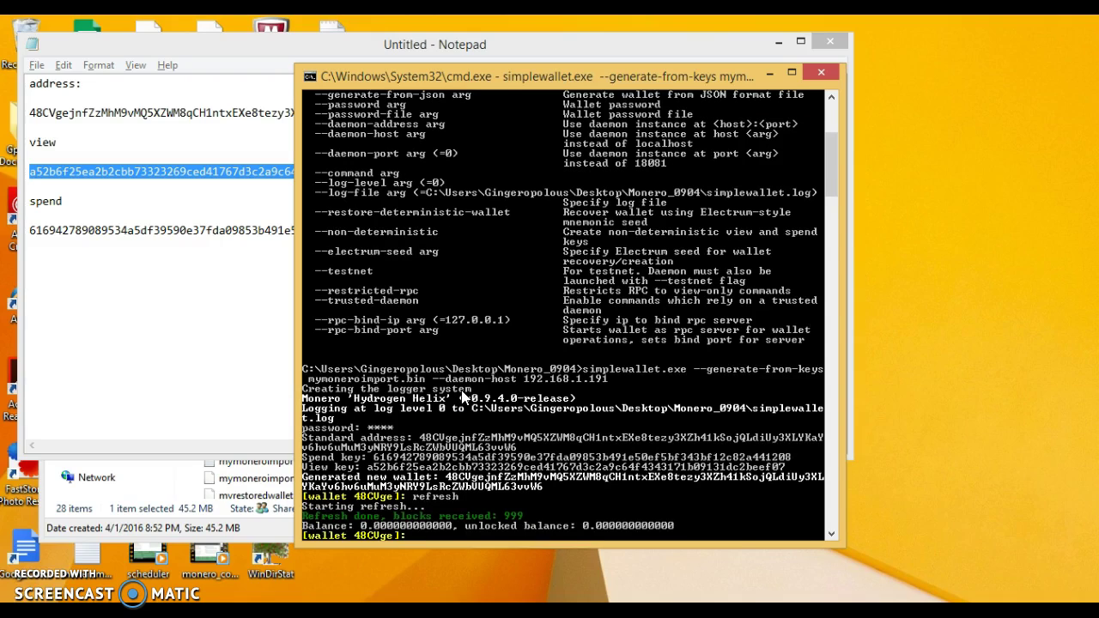
type("exit")
key("Return")
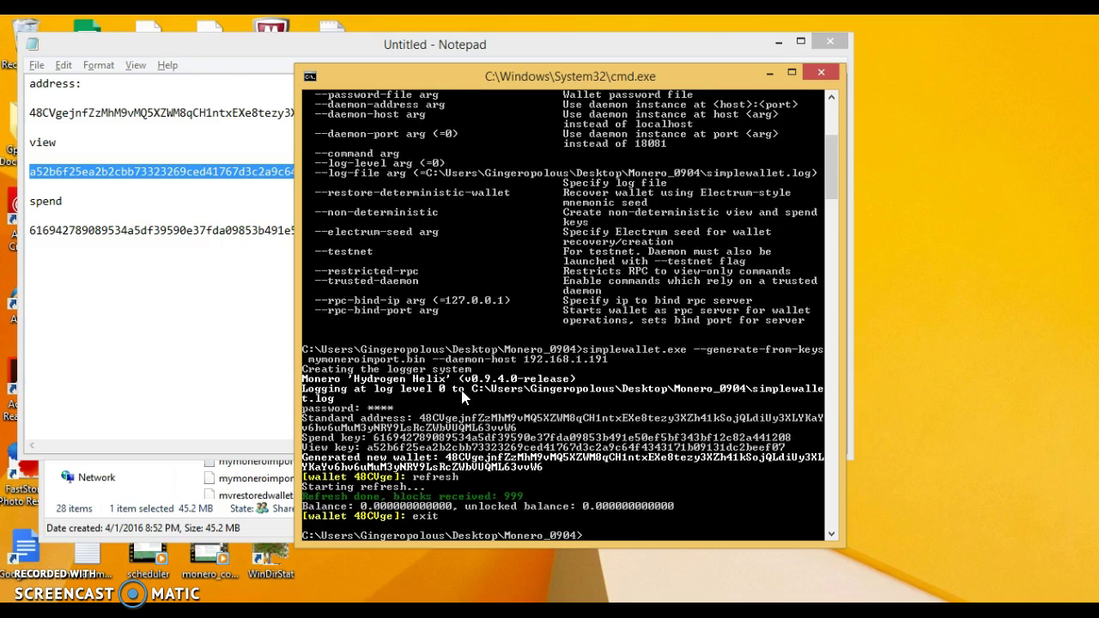
- Rerun the generate-from-keys command for mymoneromessup.bin and enter the wallet password
key("Up")
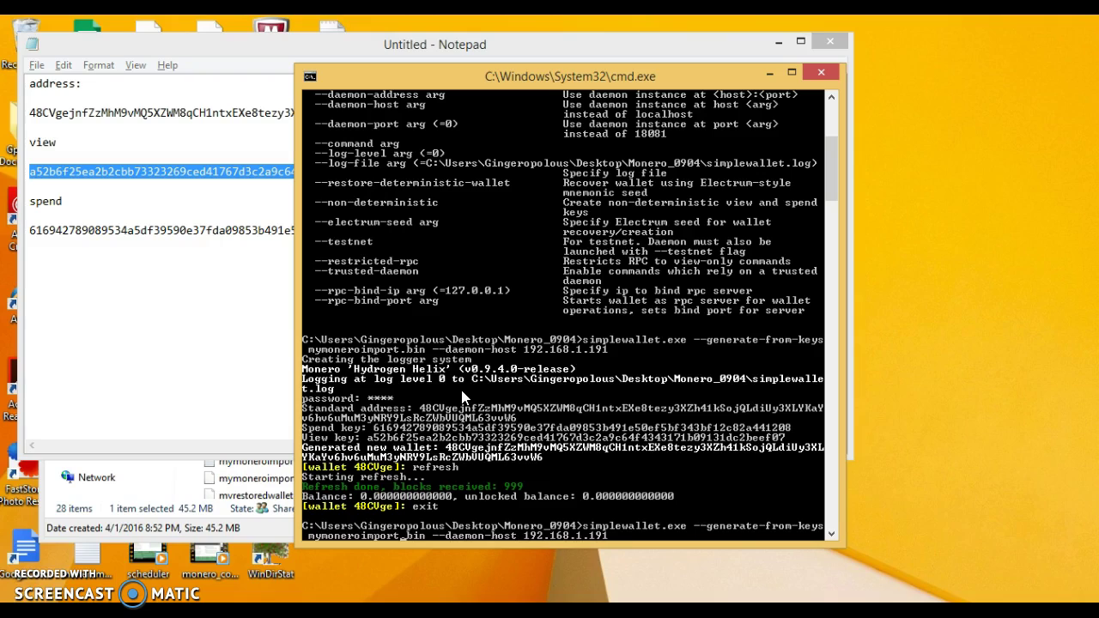
key("BackSpace")
key("BackSpace")
key("BackSpace")
key("BackSpace")
key("BackSpace")
key("BackSpace")
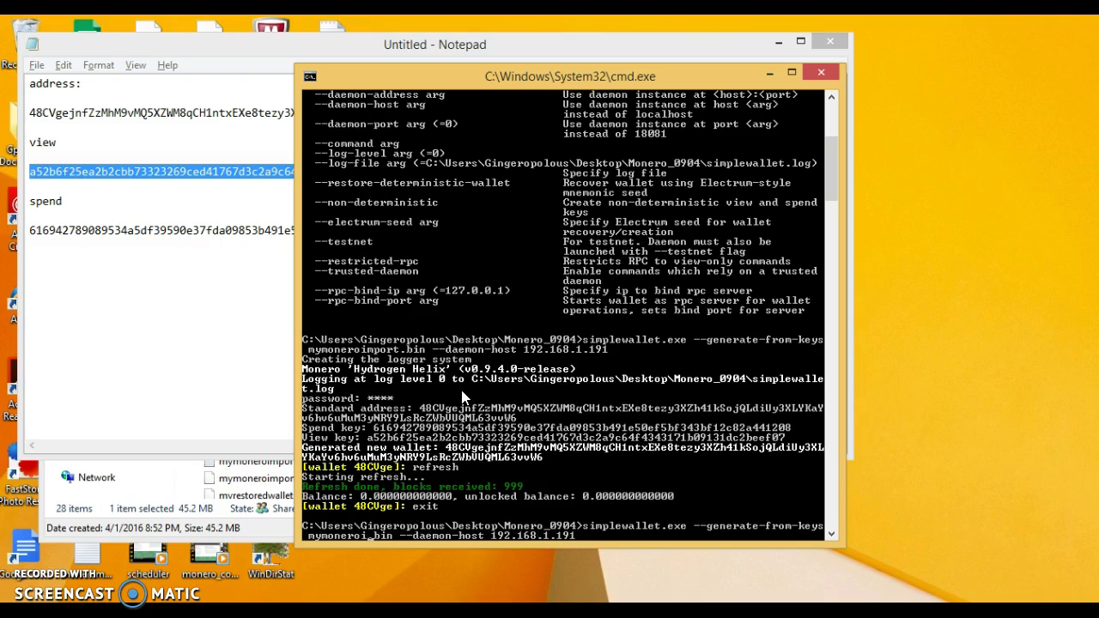
type("messup")
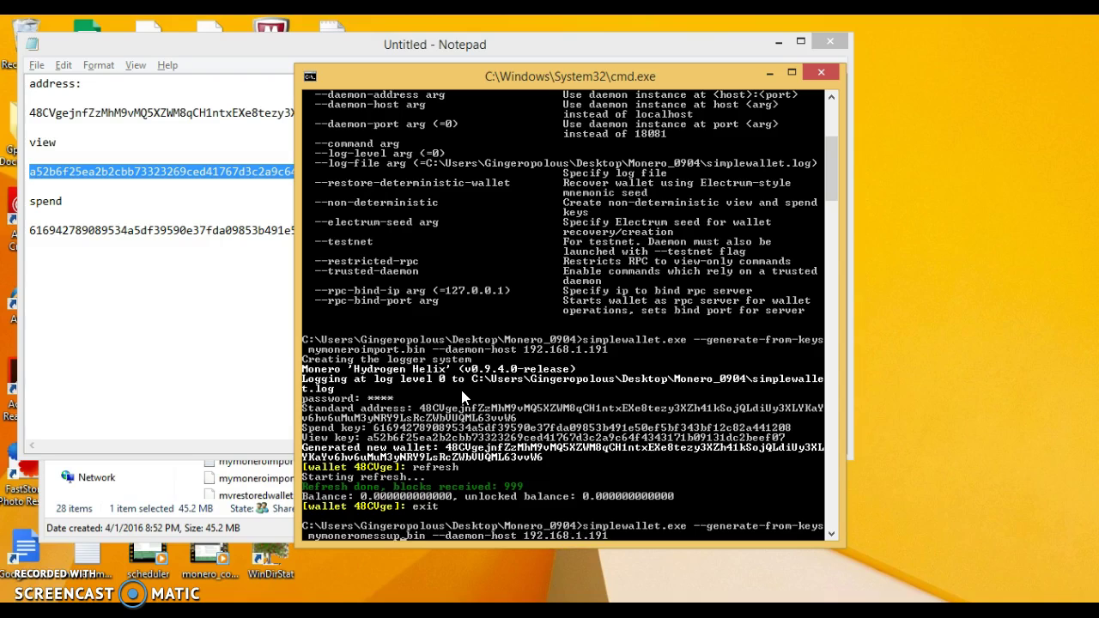
key("Return")
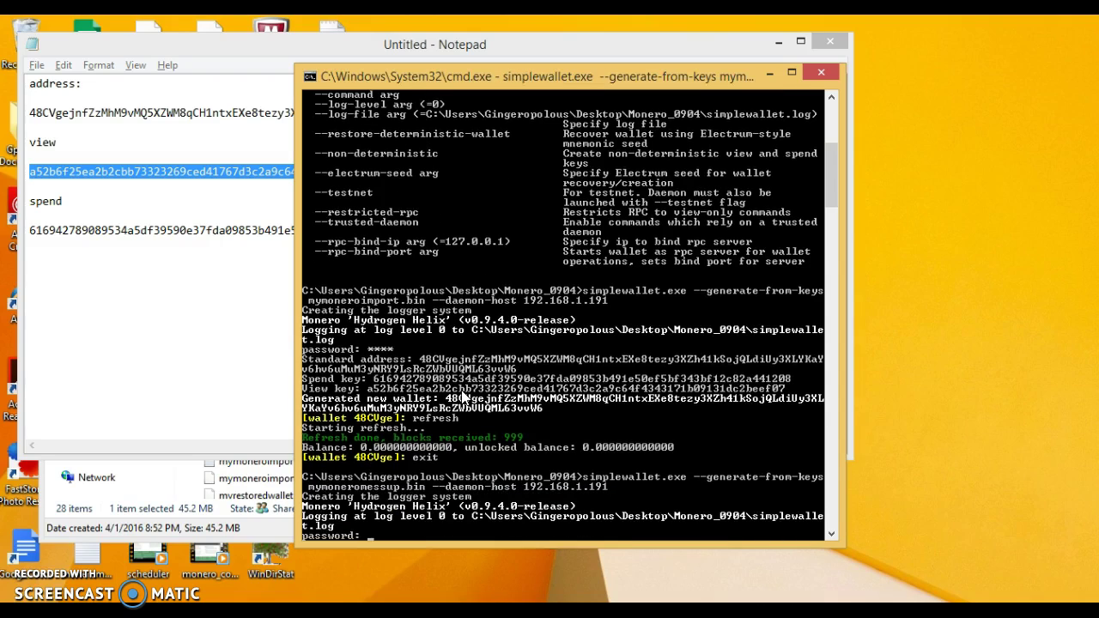
type("****")
key("Return")
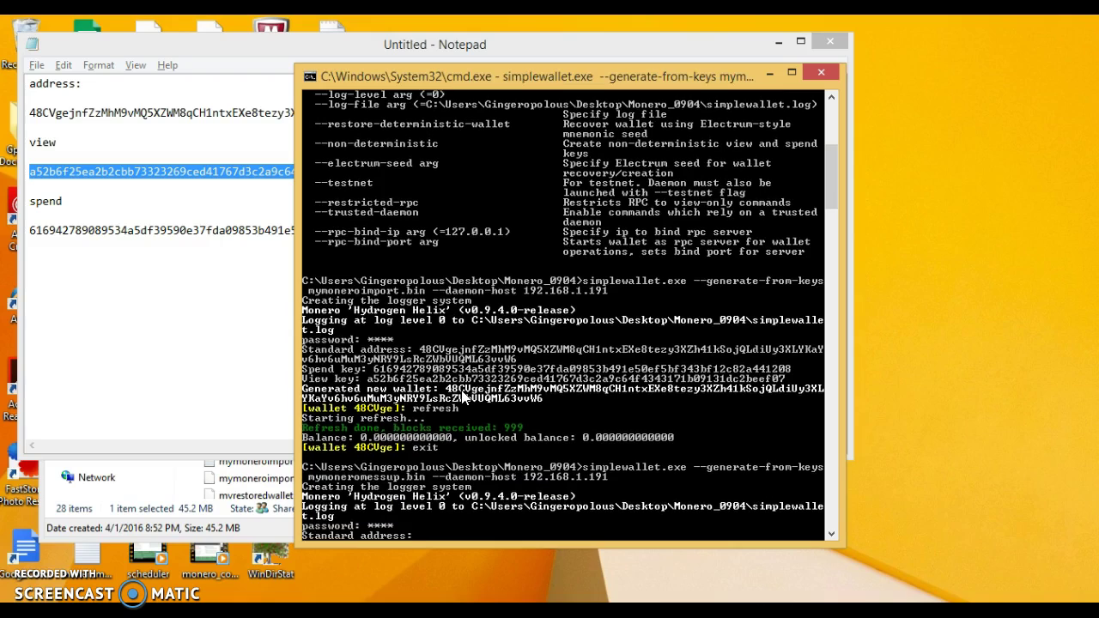
- Submit the address with '_lookatthefrogs' appended, see it rejected, and restart the restore with the password
double_click(234, 113)
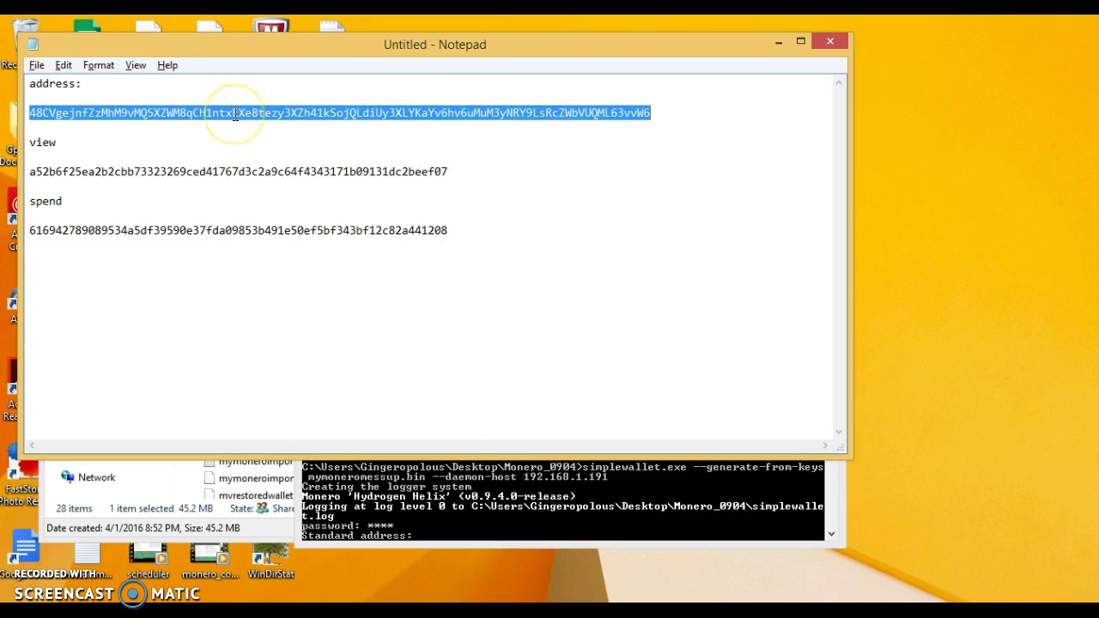
left_click(677, 115)
type("_lookatthefrogs")
key("shift+Home")
key("super+c")
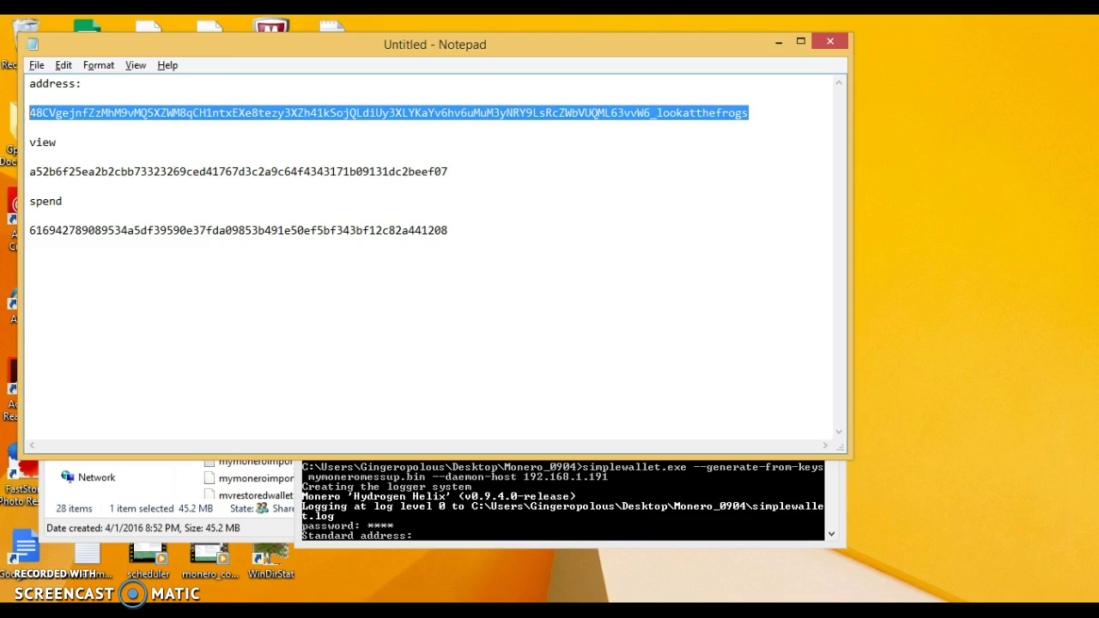
key("alt+Tab")
left_click(691, 307)
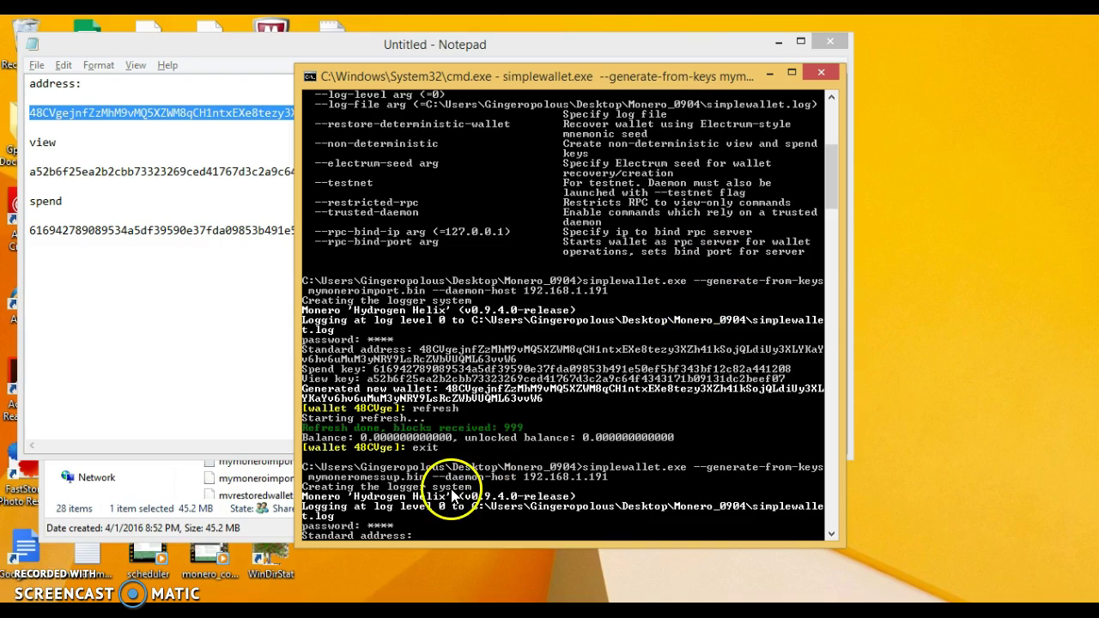
right_click(421, 535)
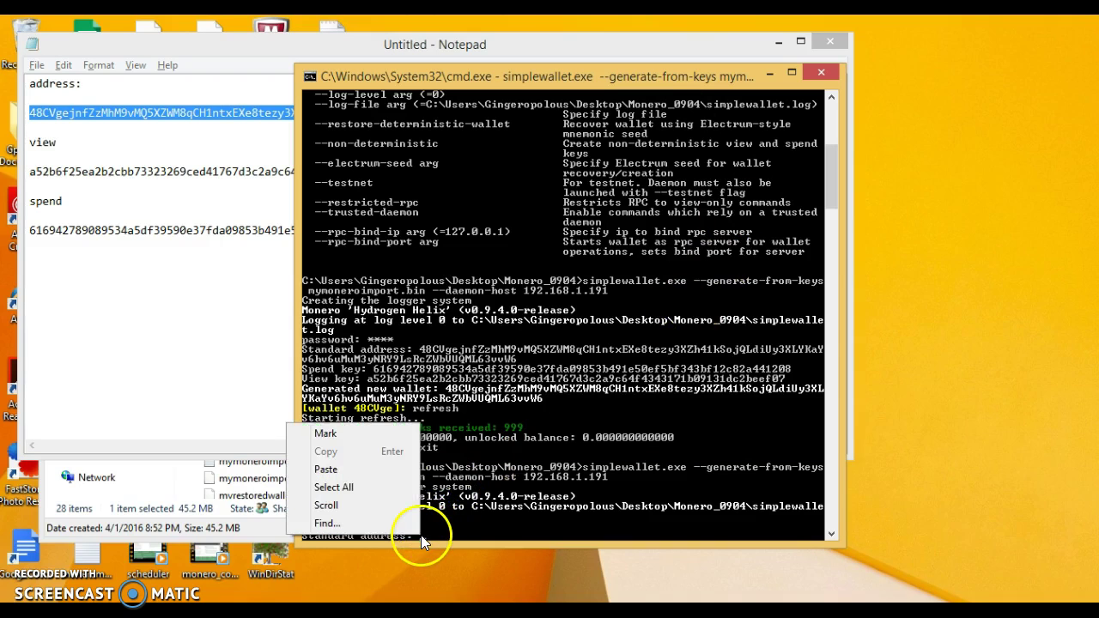
left_click(374, 475)
key("Return")
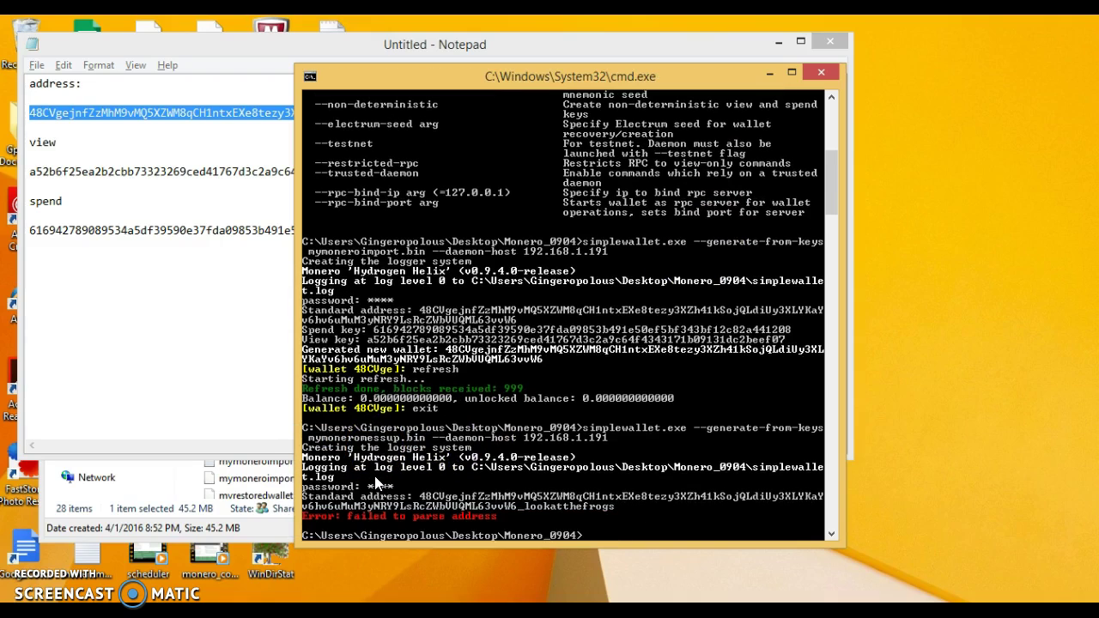
key("Up")
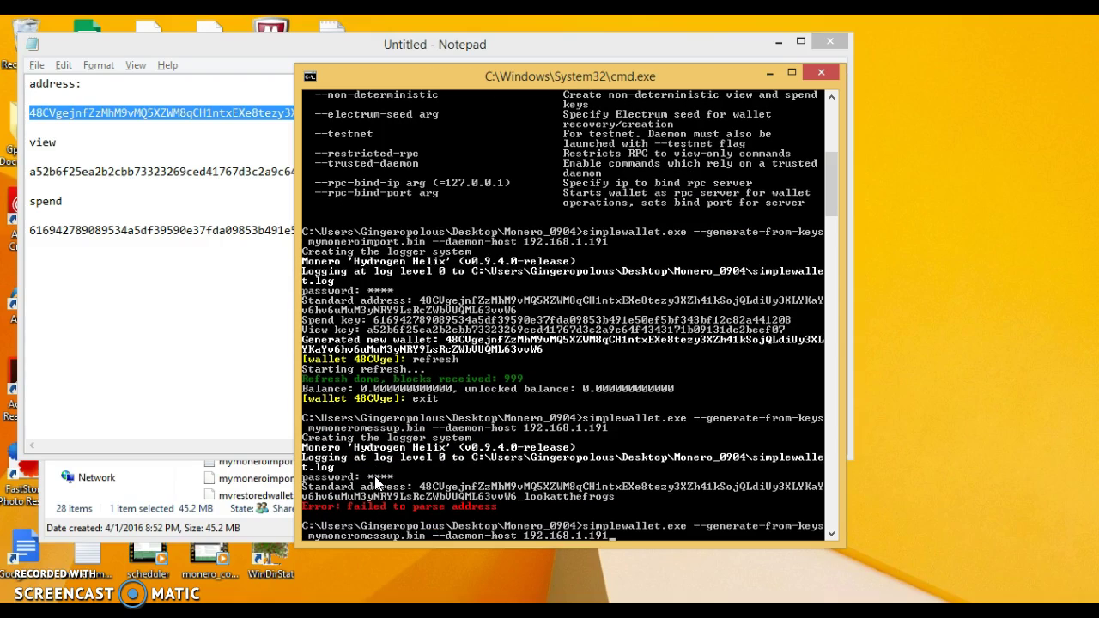
key("Return")
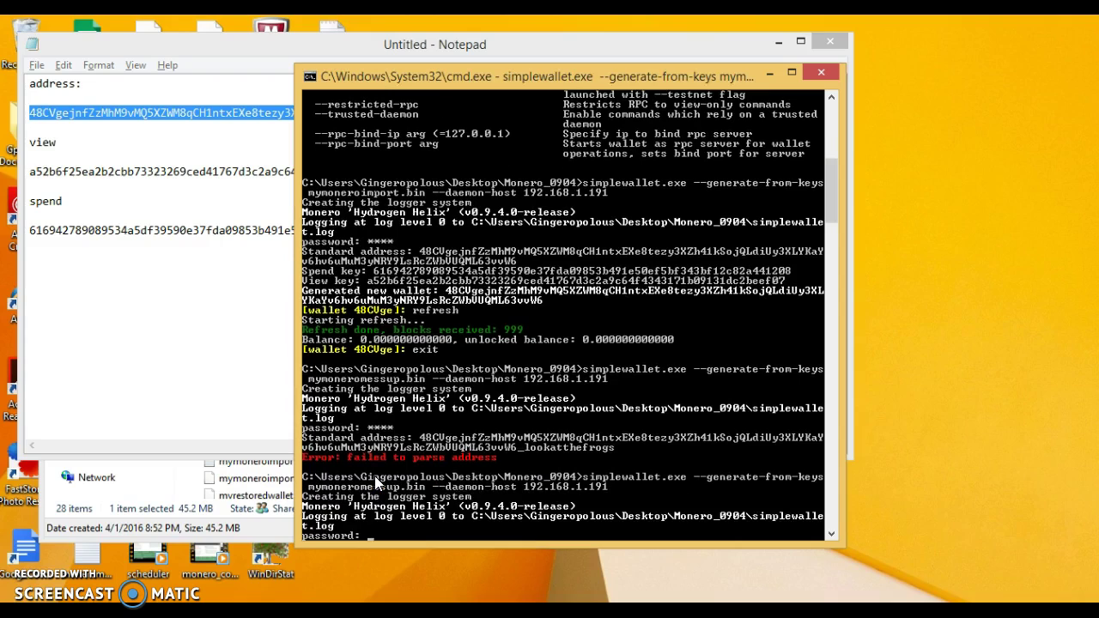
type("****")
key("Return")
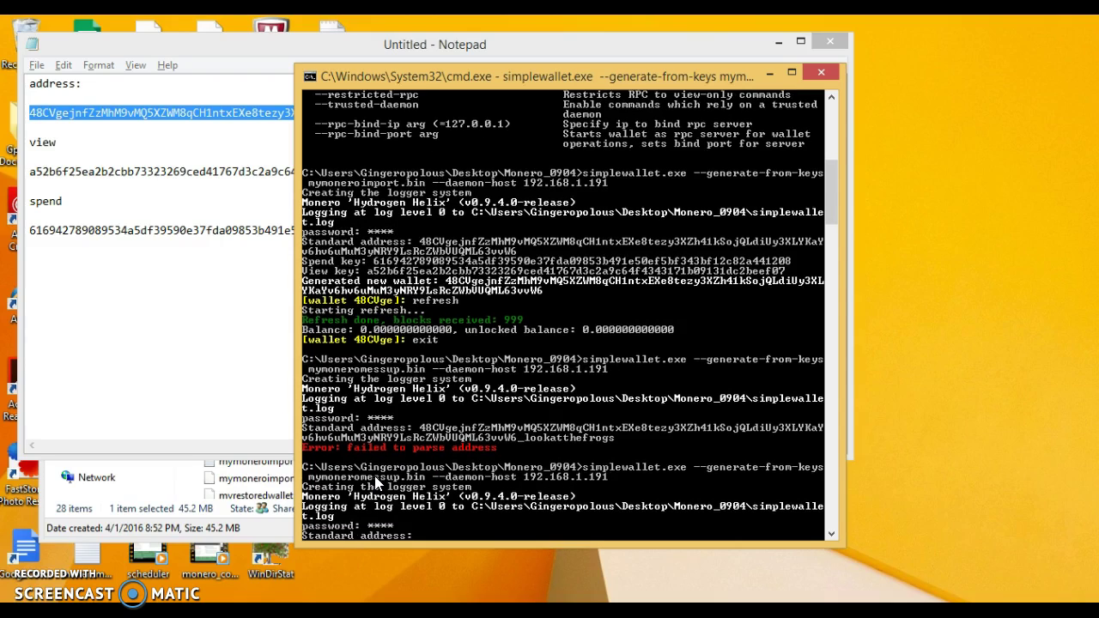
- Submit the address with its final character removed, see the parse error, and rerun the restore command
left_click(305, 303)
left_click(436, 239)
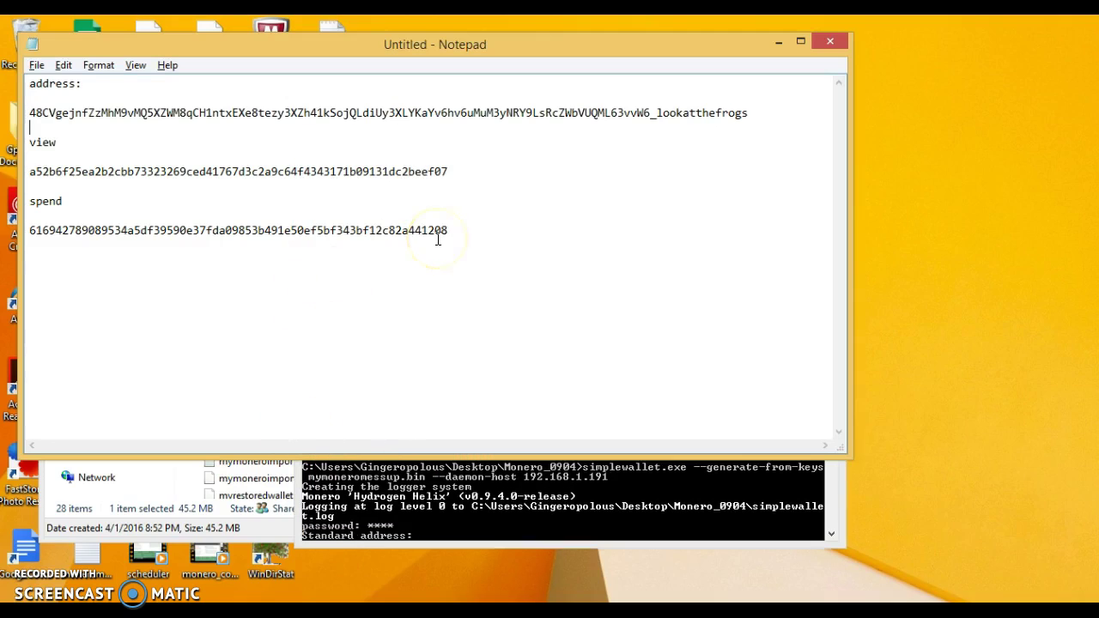
key("BackSpace")
key("BackSpace")
key("BackSpace")
key("BackSpace")
key("BackSpace")
key("BackSpace")
key("BackSpace")
key("BackSpace")
key("BackSpace")
key("BackSpace")
key("BackSpace")
key("BackSpace")
key("BackSpace")
key("BackSpace")
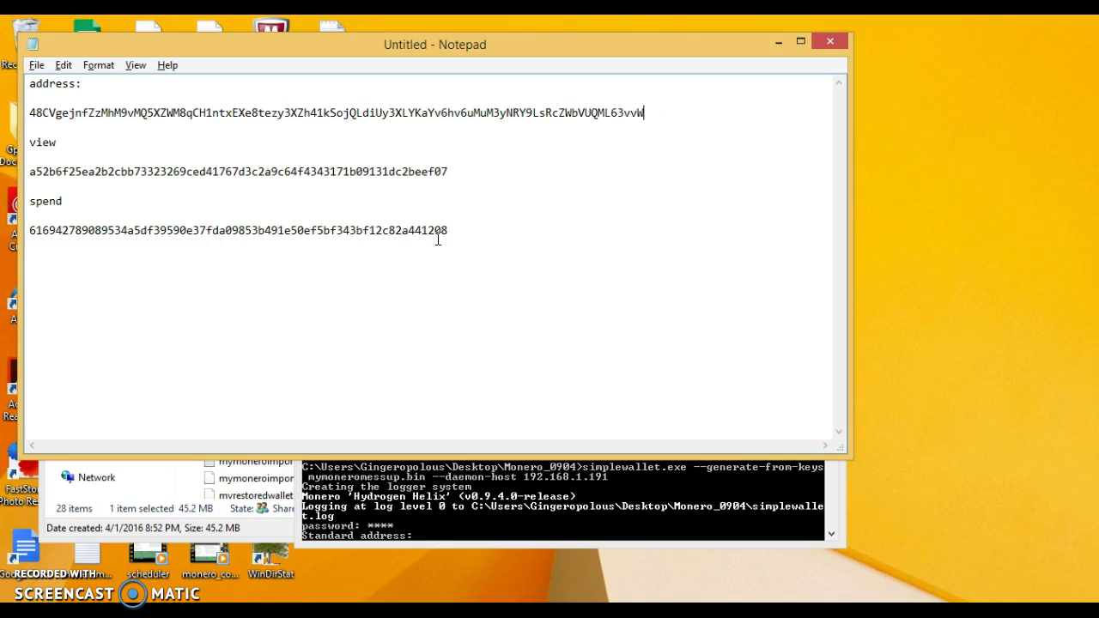
double_click(399, 114)
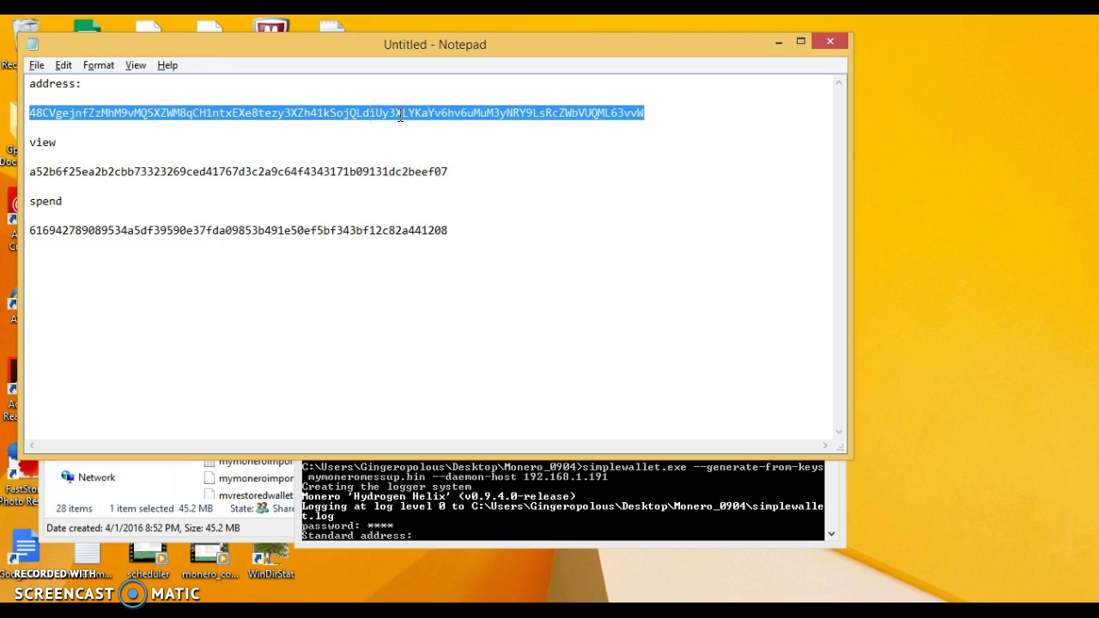
key("alt+Tab")
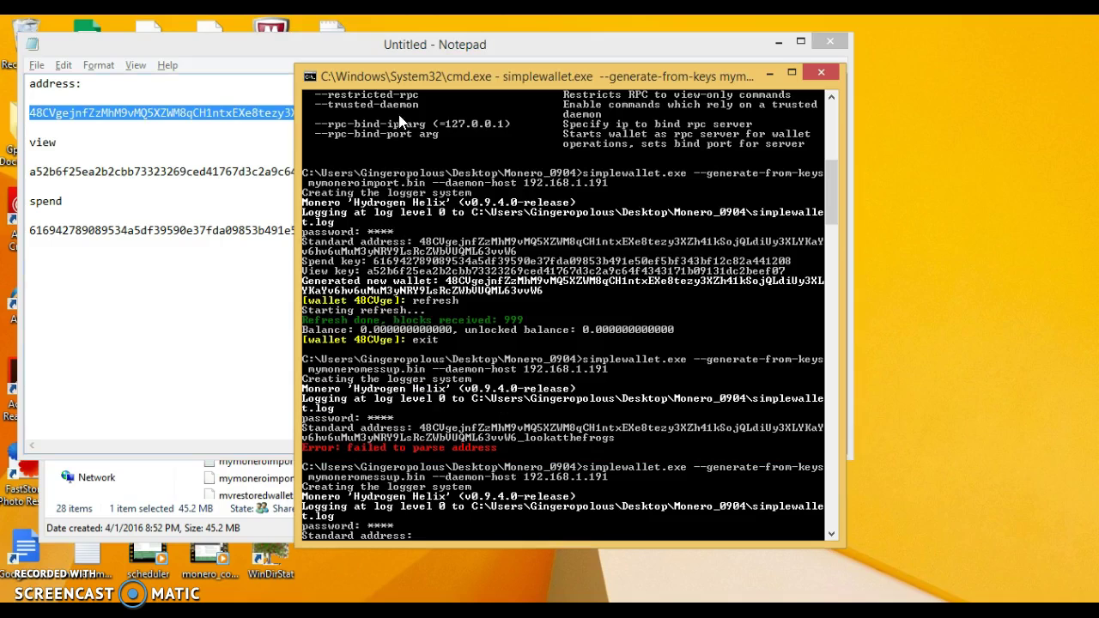
right_click(421, 533)
left_click(377, 471)
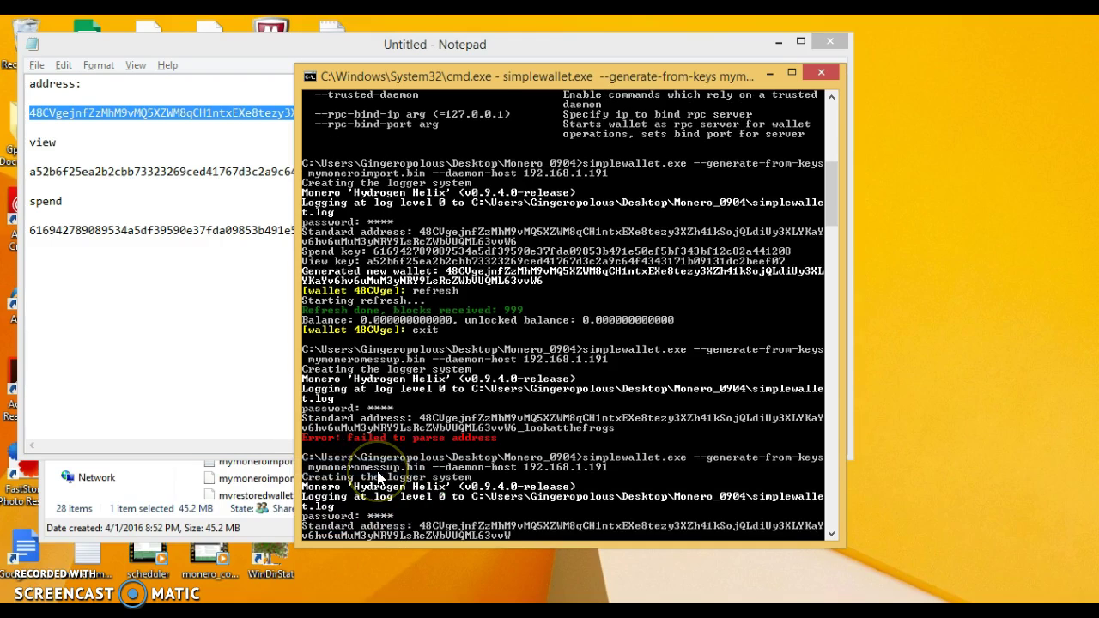
key("Return")
key("Up")
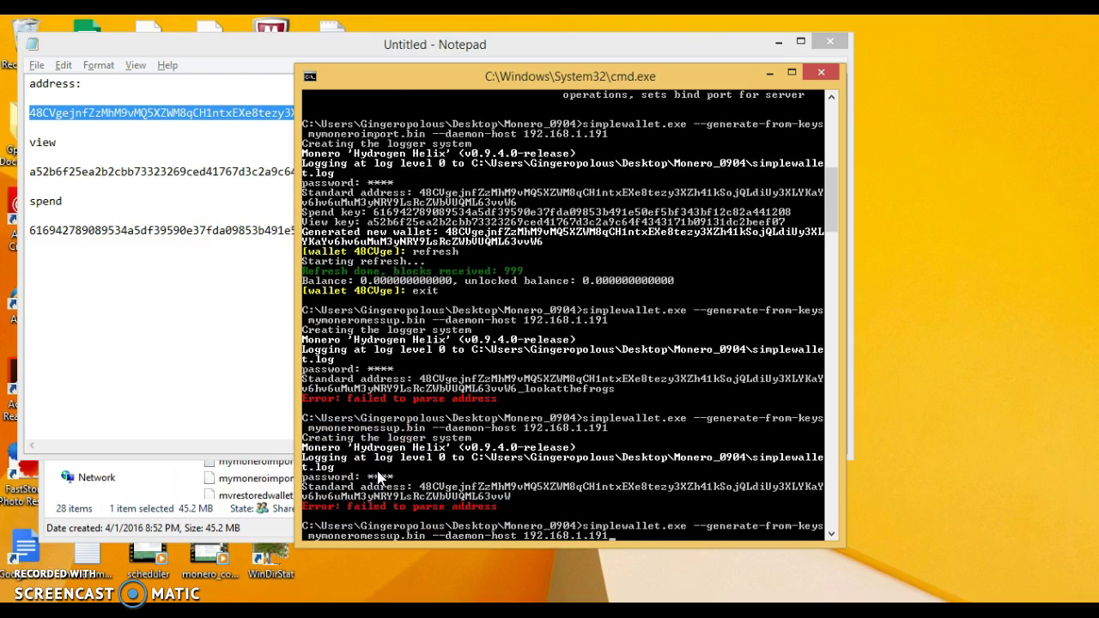
key("Return")
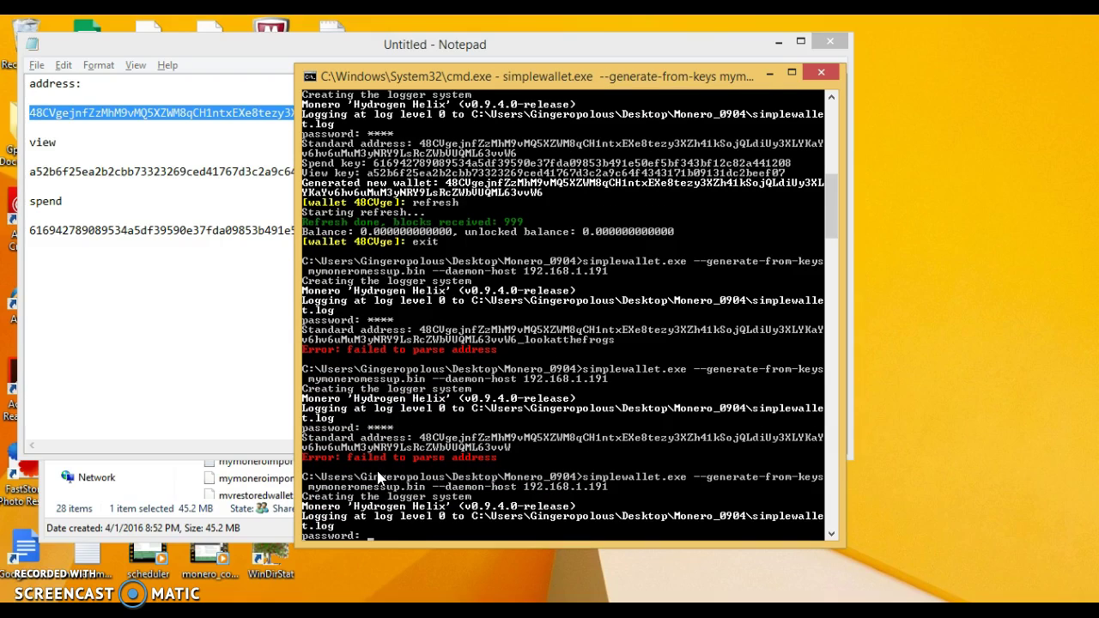
- Re-add the final 6 to the address in Notepad and copy the complete address
left_click(144, 140)
key("Up")
key("Up")
key("End")
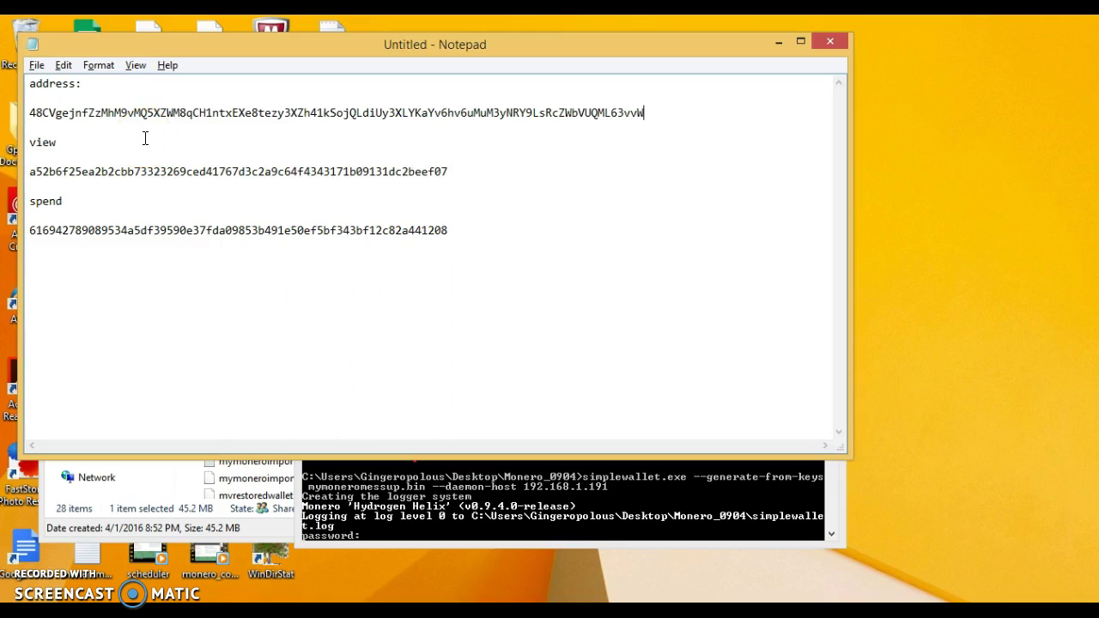
type("6")
double_click(176, 112)
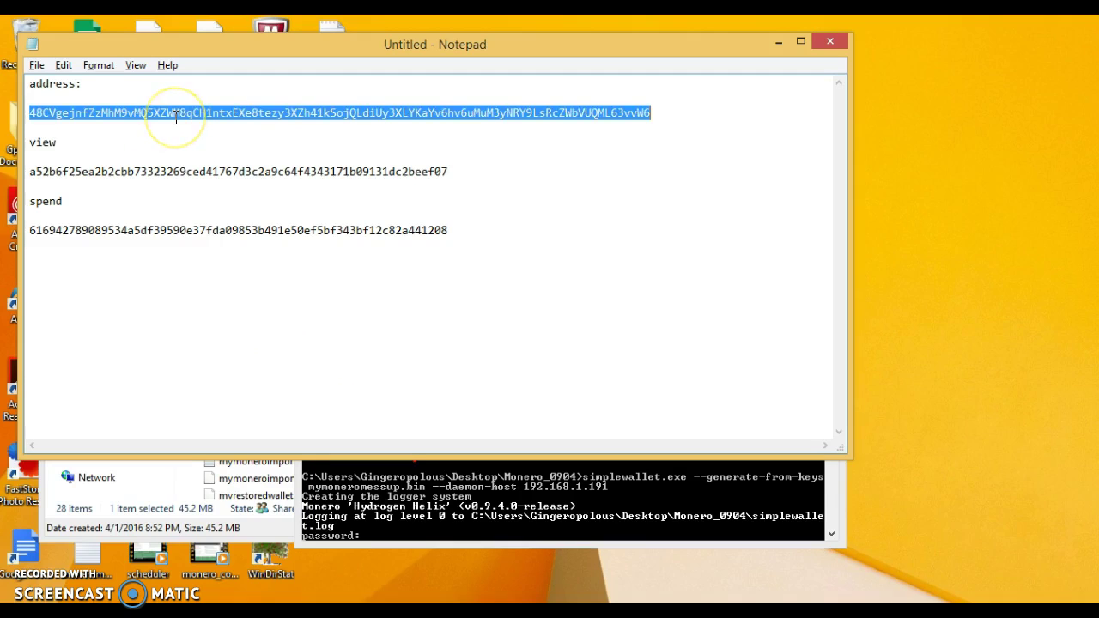
key("alt+Tab")
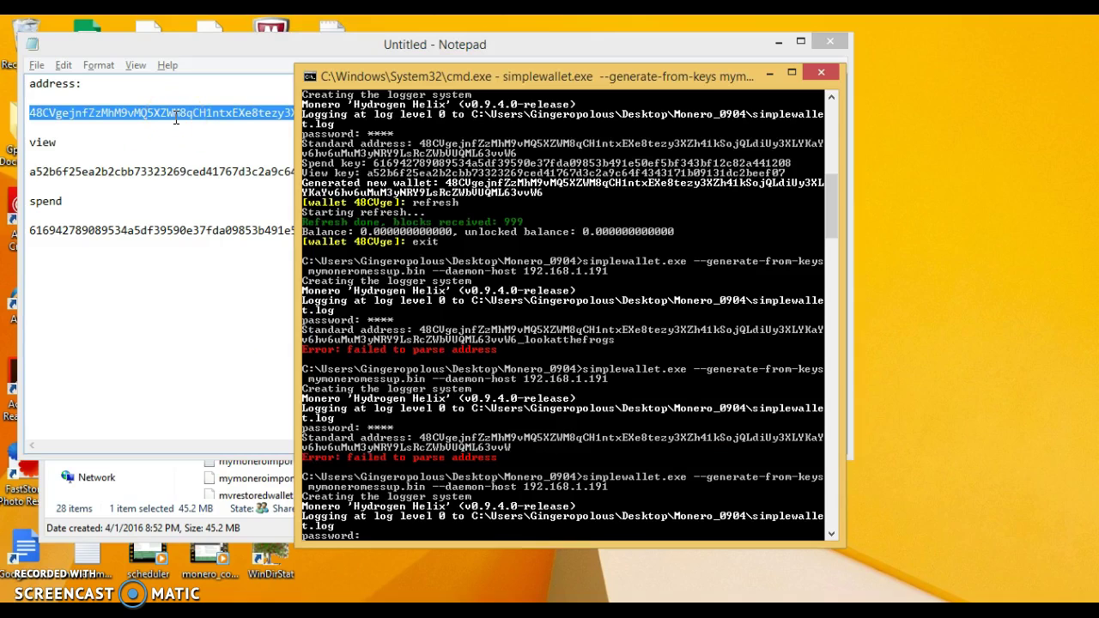
- Paste the address at the password prompt by mistake, then abort with Ctrl+C
right_click(369, 531)
left_click(335, 466)
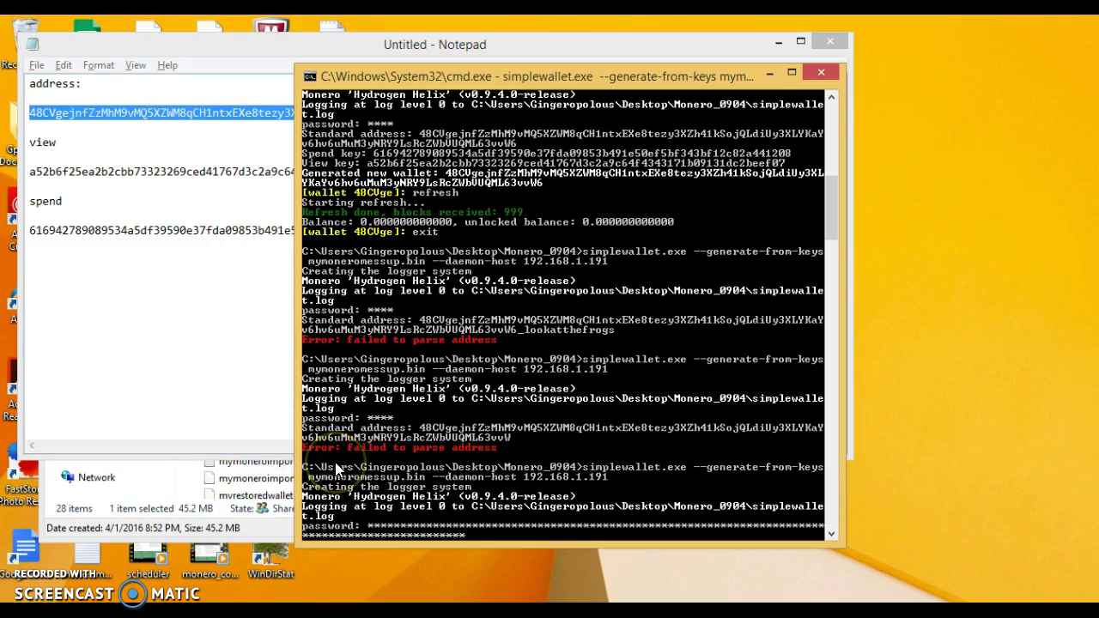
key("Return")
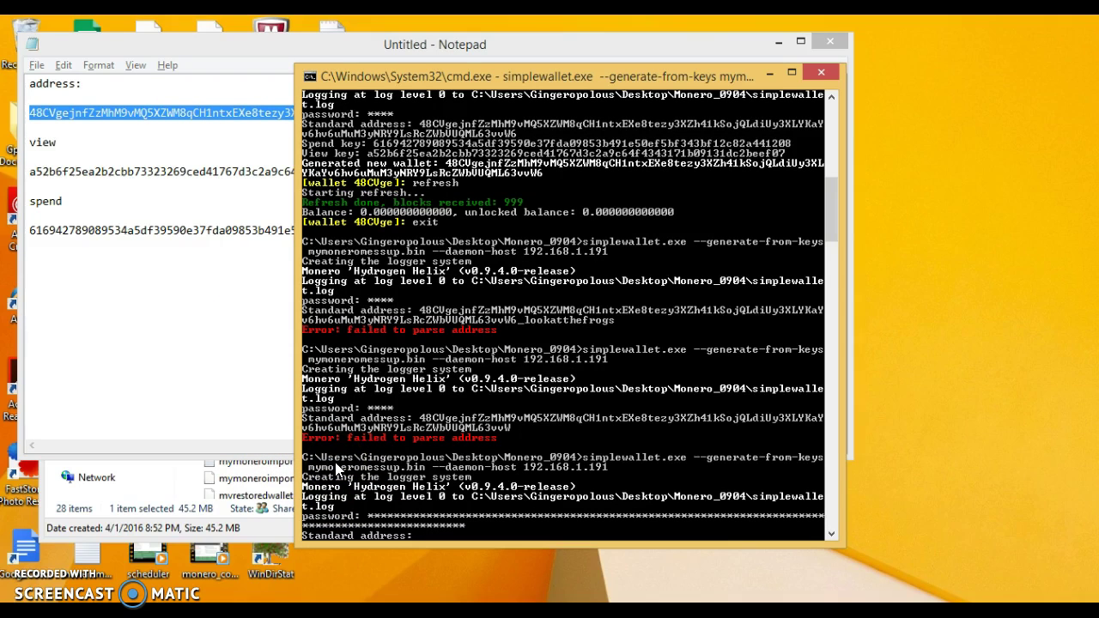
key("ctrl+c")
- Rerun the wallet restore, enter the wallet password, and submit the full address
key("Up")
key("Return")
type("****")
key("Return")
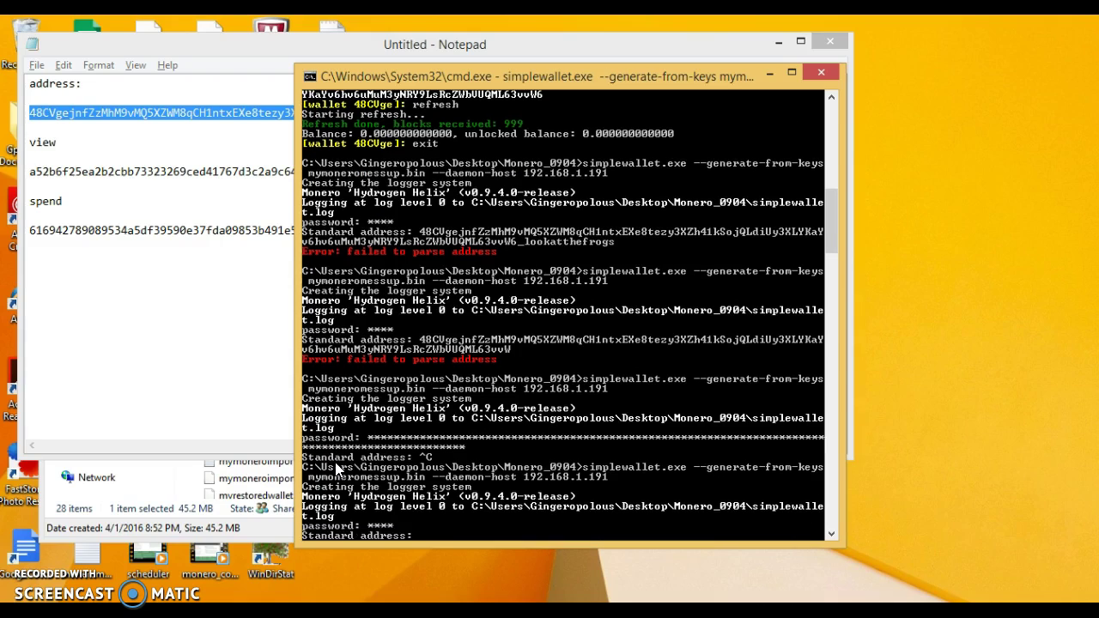
right_click(414, 527)
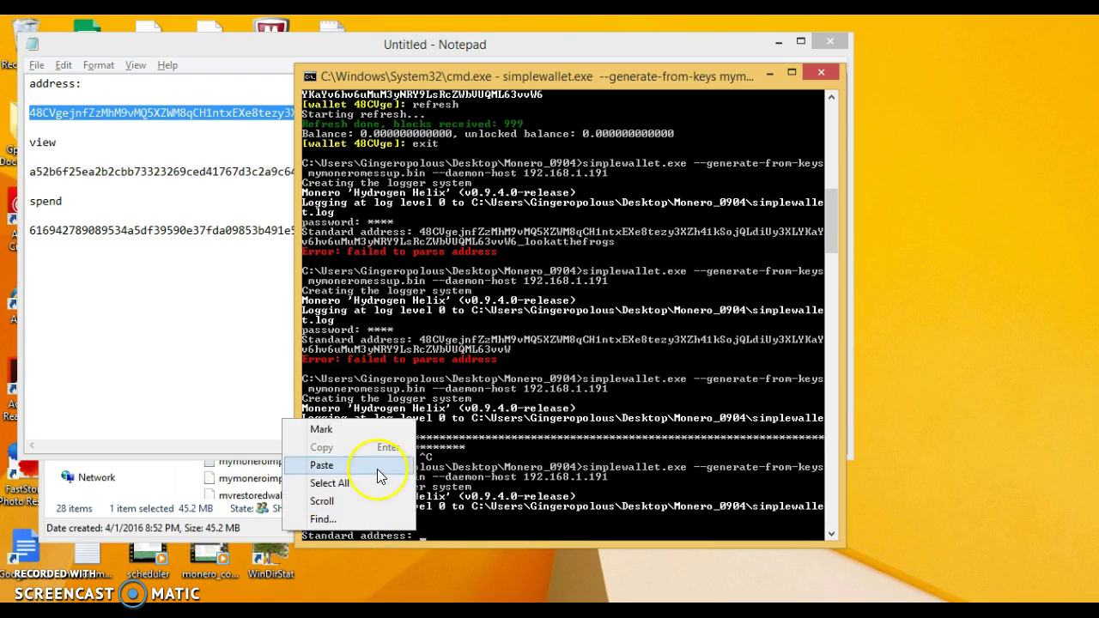
left_click(322, 466)
key("Return")
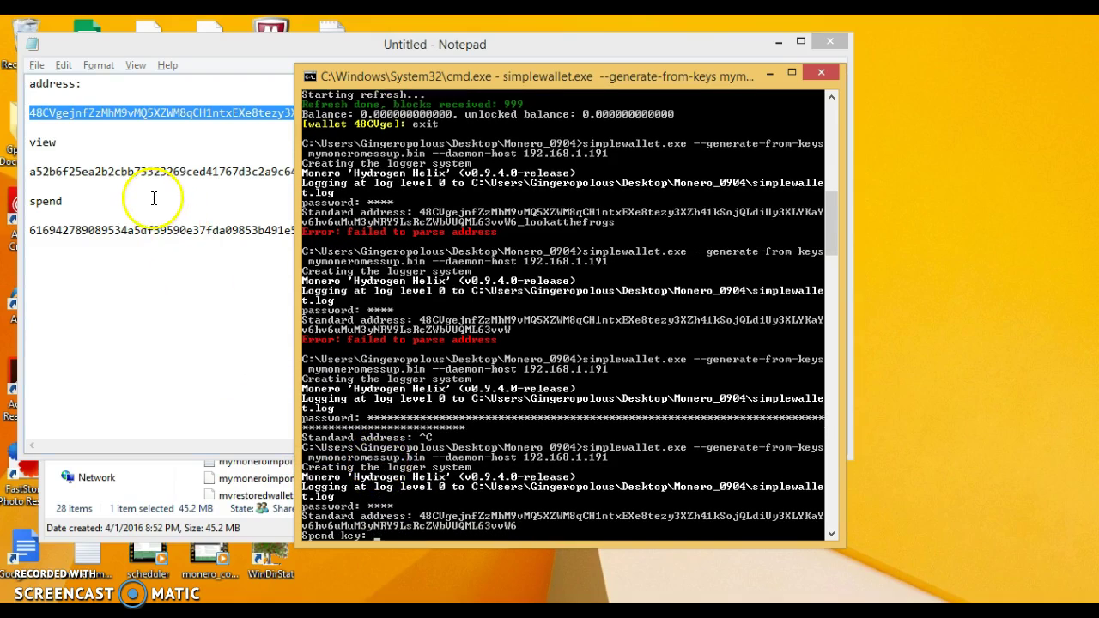
double_click(148, 225)
key("Right")
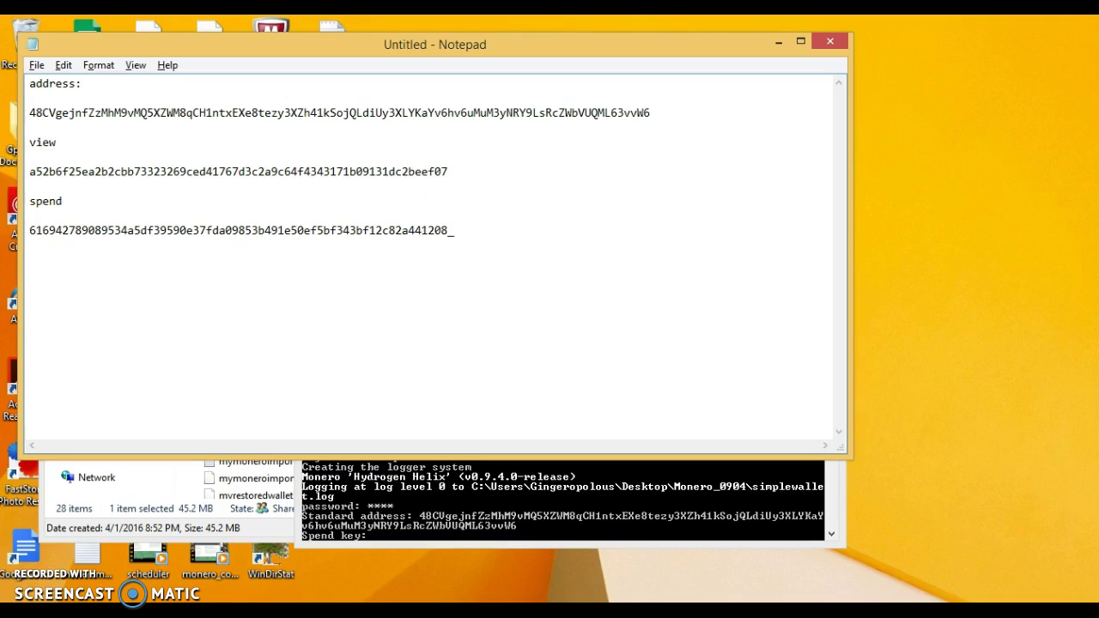
- Paste the underscore-appended spend key at the Spend key prompt, getting a parse failure
key("shift+Up")
key("shift+Up")
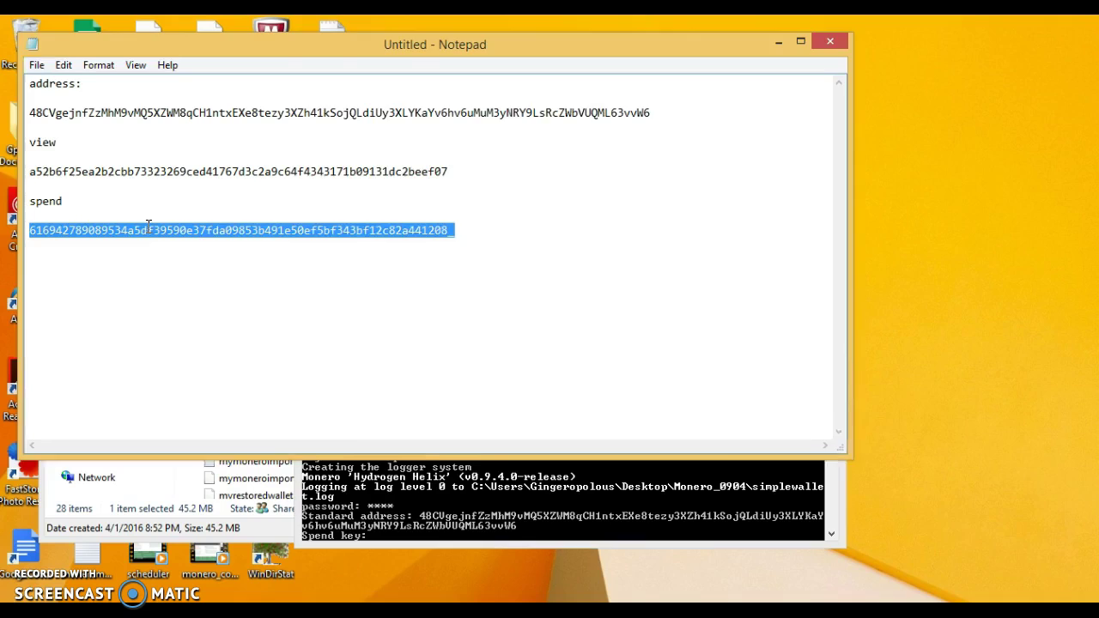
key("alt+Tab")
right_click(376, 534)
left_click(333, 471)
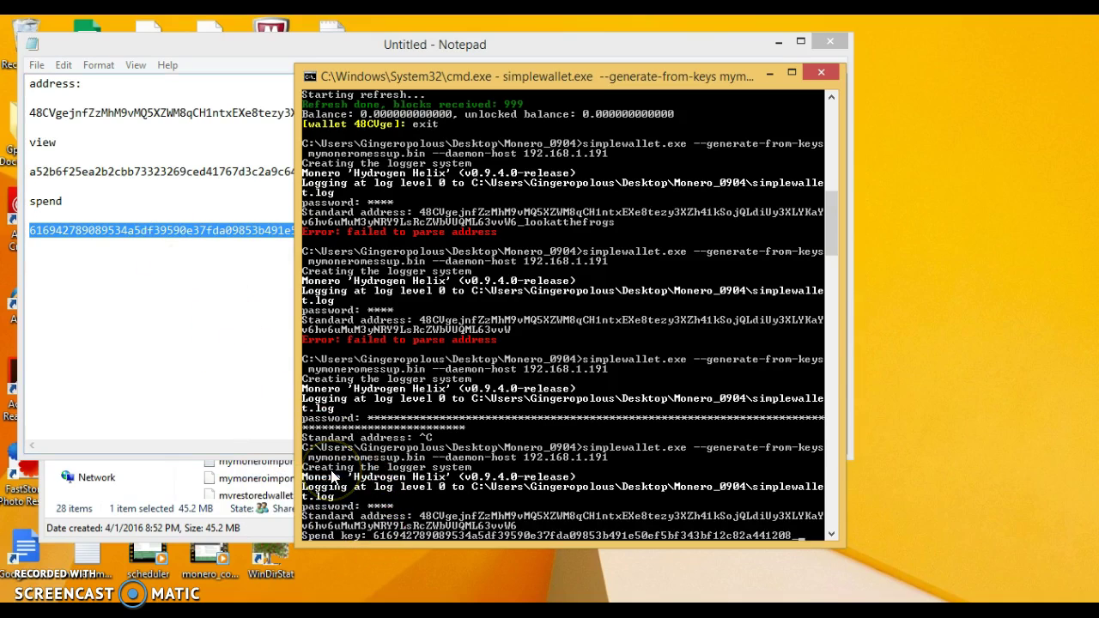
key("Return")
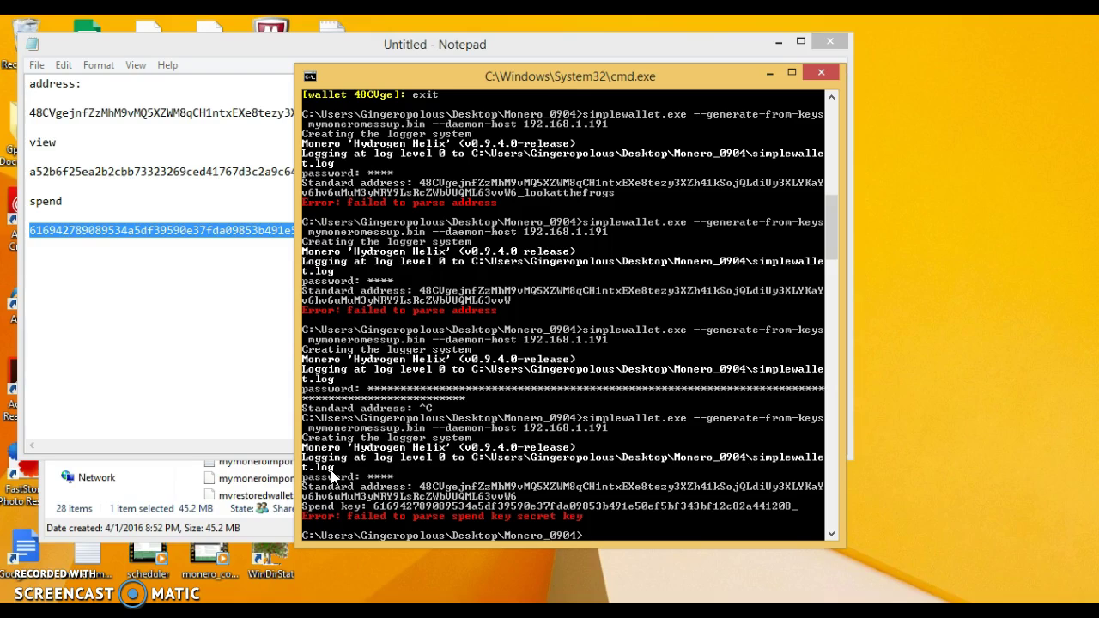
- Rearrange the console and Notepad windows so all the restore output is visible
left_click_drag(505, 87, 397, 329)
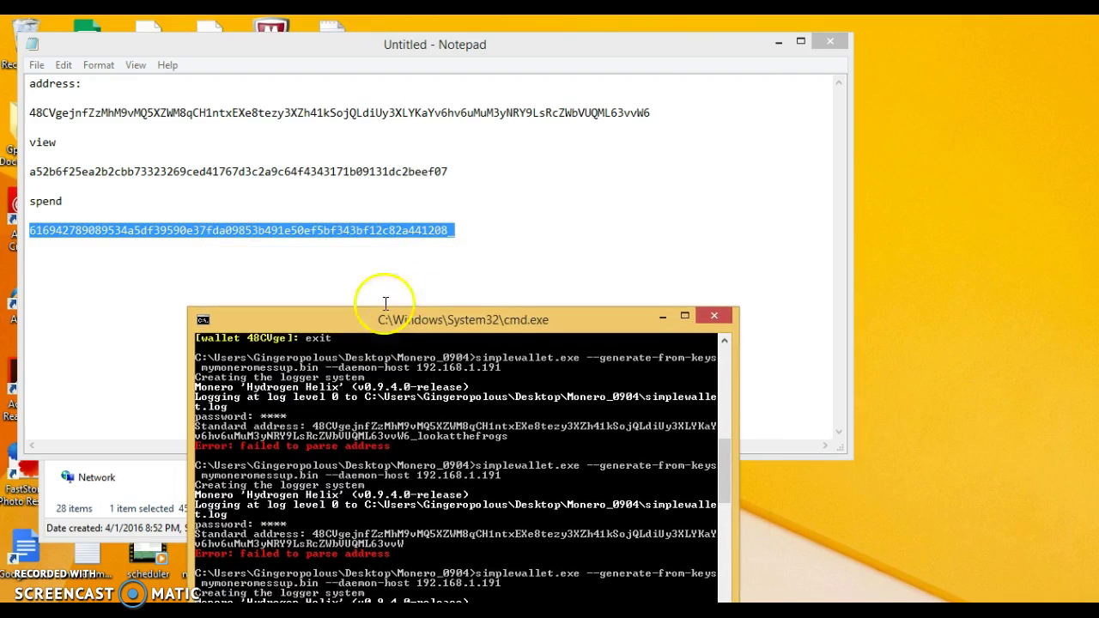
left_click(480, 179)
left_click_drag(455, 172, 374, 246)
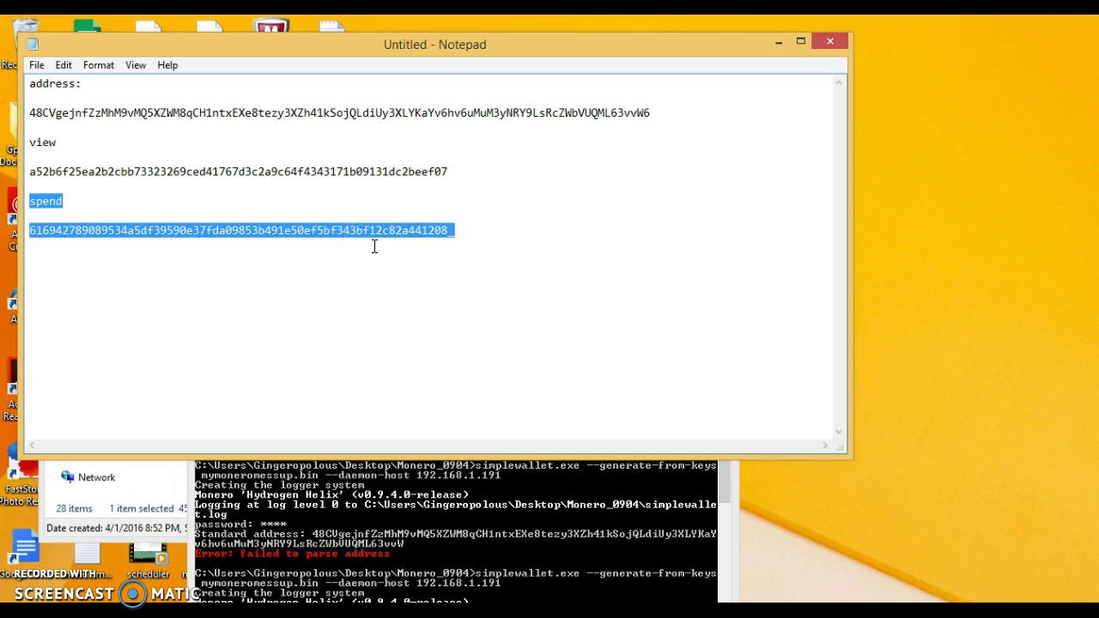
left_click(535, 221)
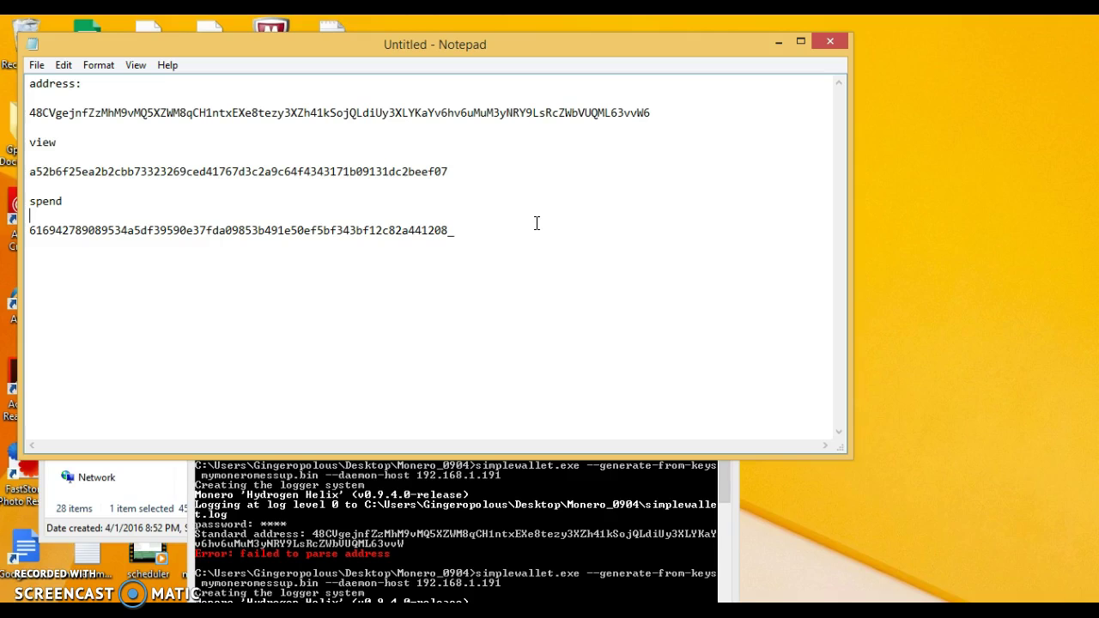
left_click(466, 506)
left_click_drag(481, 314, 579, 90)
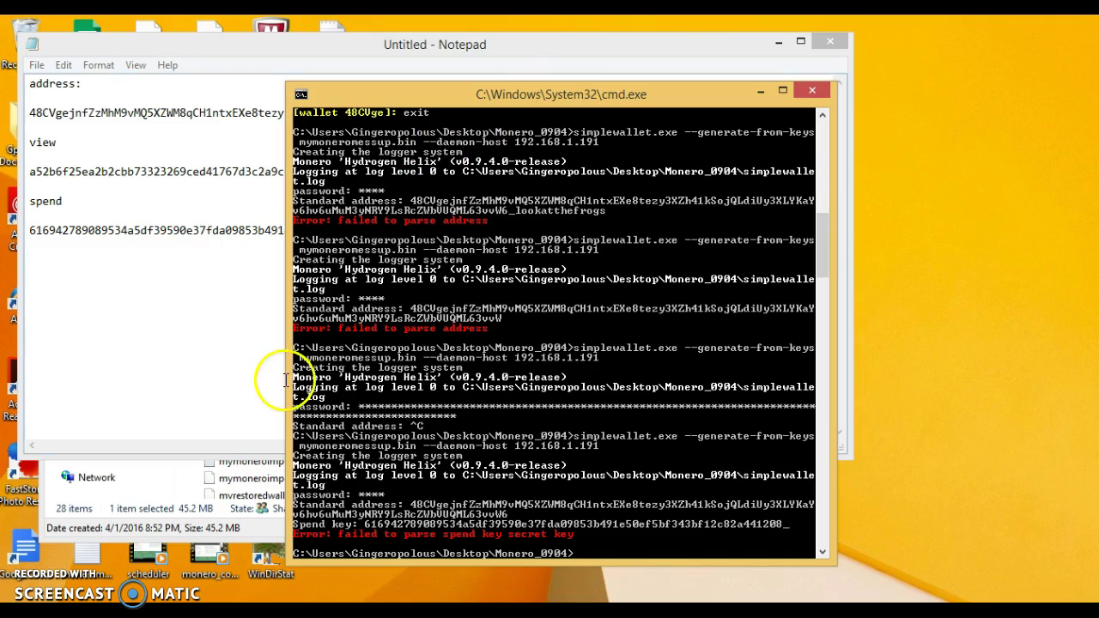
mouse_move(217, 601)
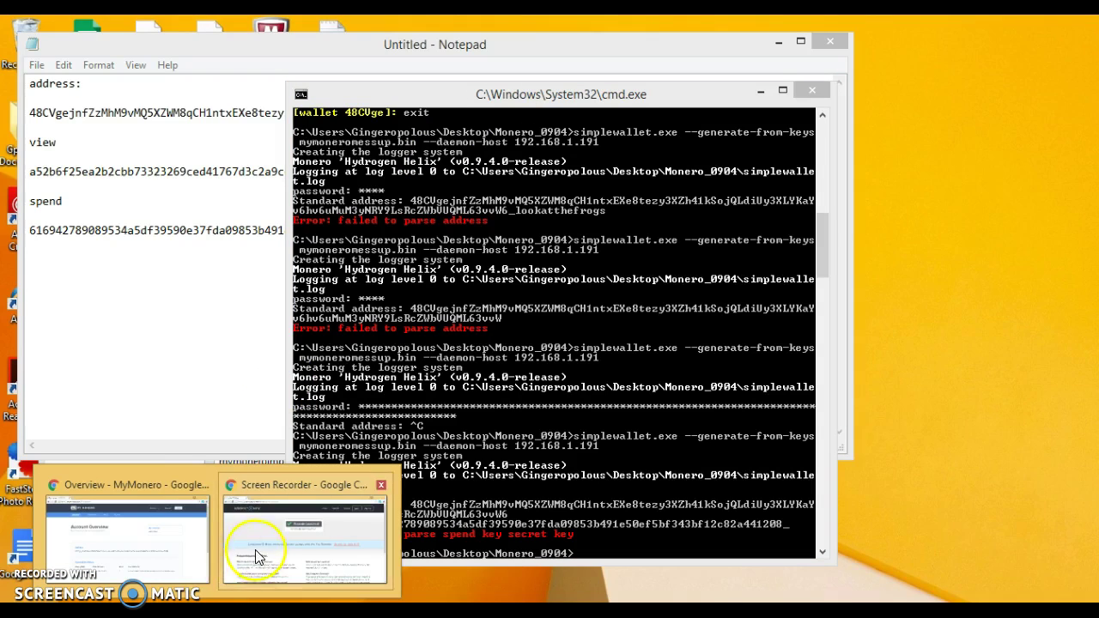
left_click(170, 542)
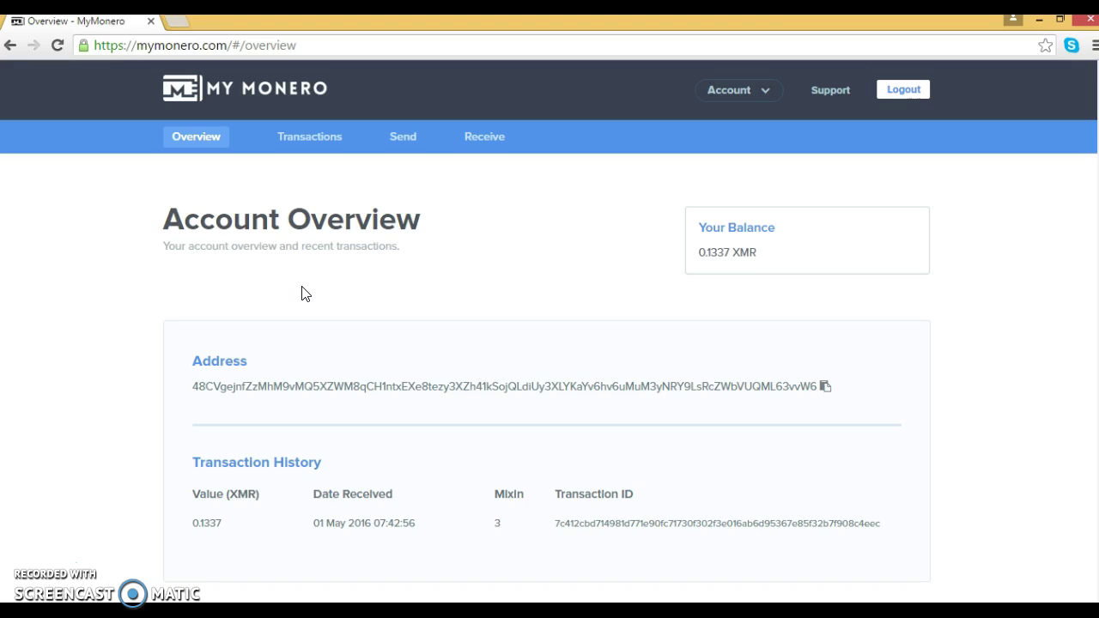
triple_click(197, 221)
left_click(302, 239)
left_click(1039, 21)
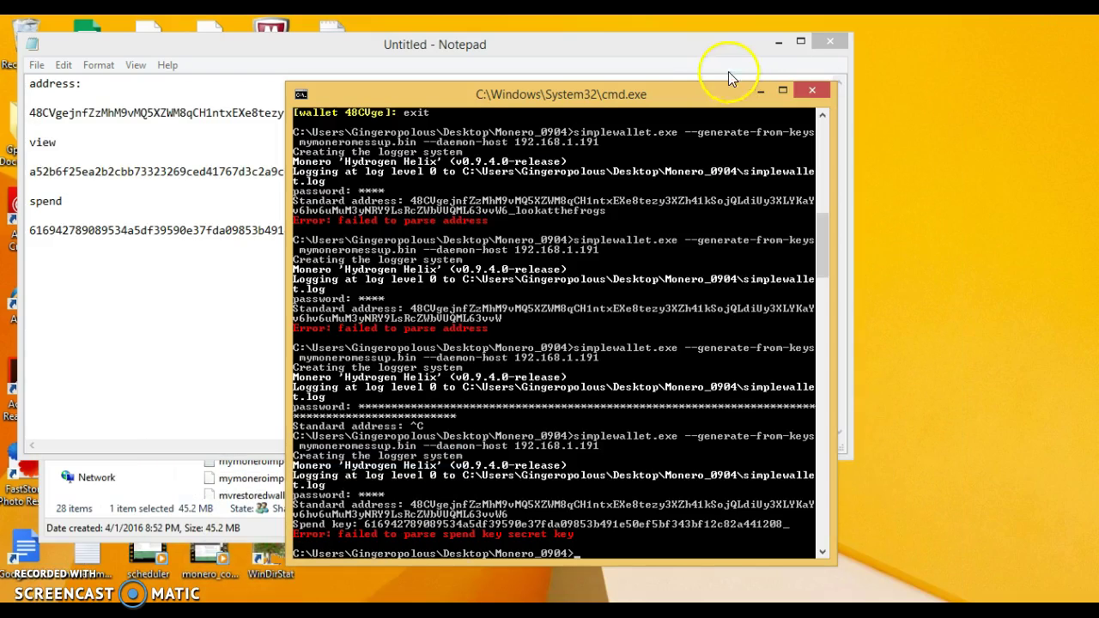
left_click_drag(595, 93, 541, 74)
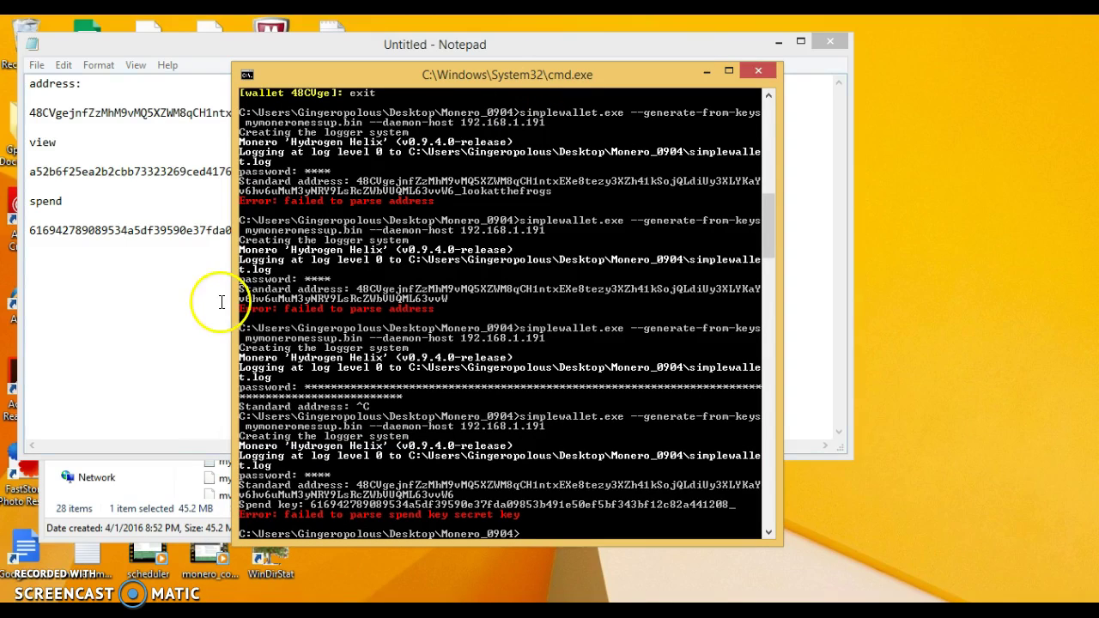
left_click(215, 612)
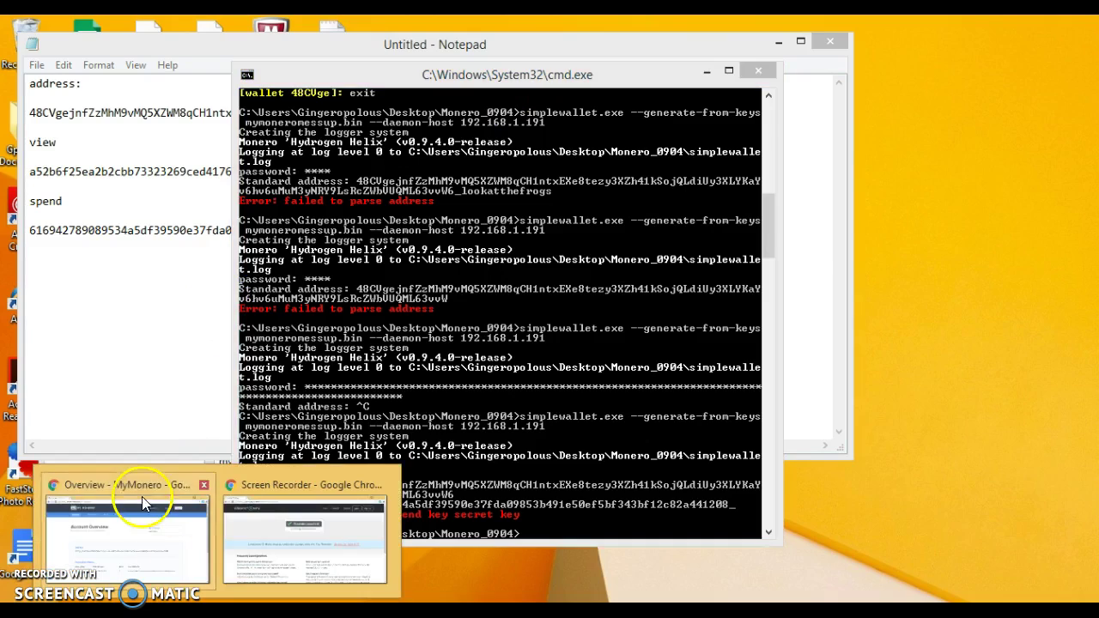
left_click(142, 502)
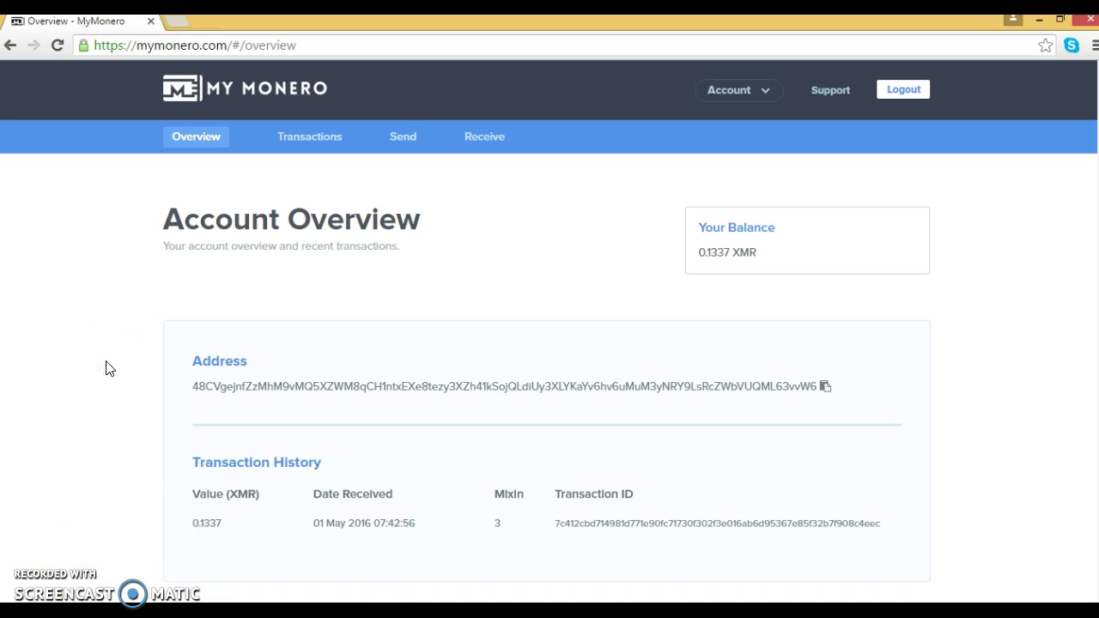
left_click(1039, 19)
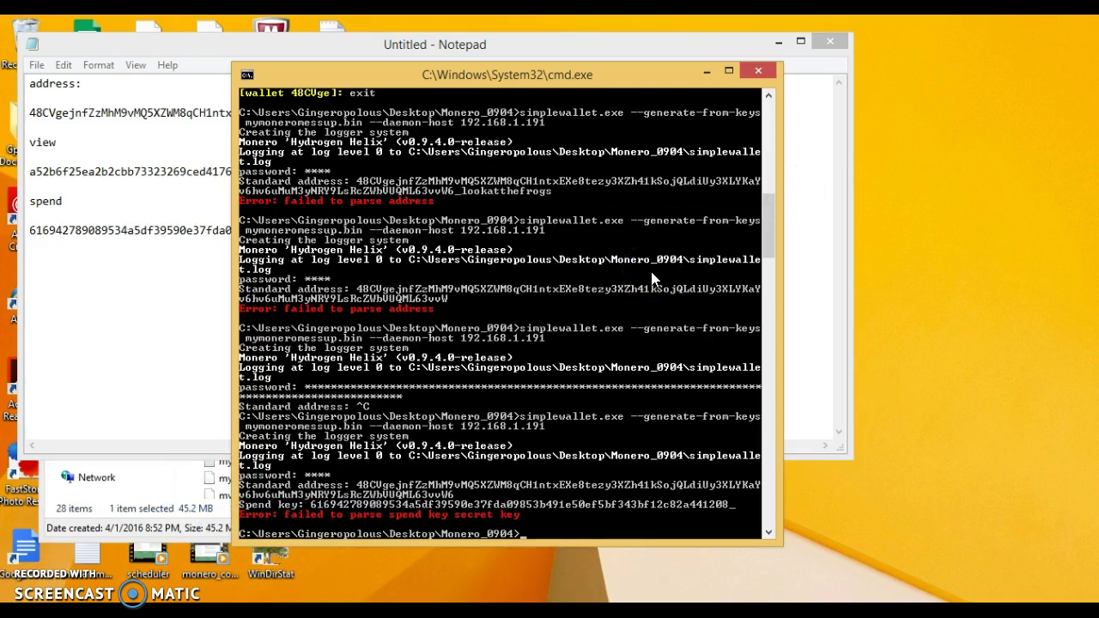
mouse_move(532, 81)
left_mouse_down()
mouse_move(484, 114)
mouse_move(549, 76)
left_mouse_up()
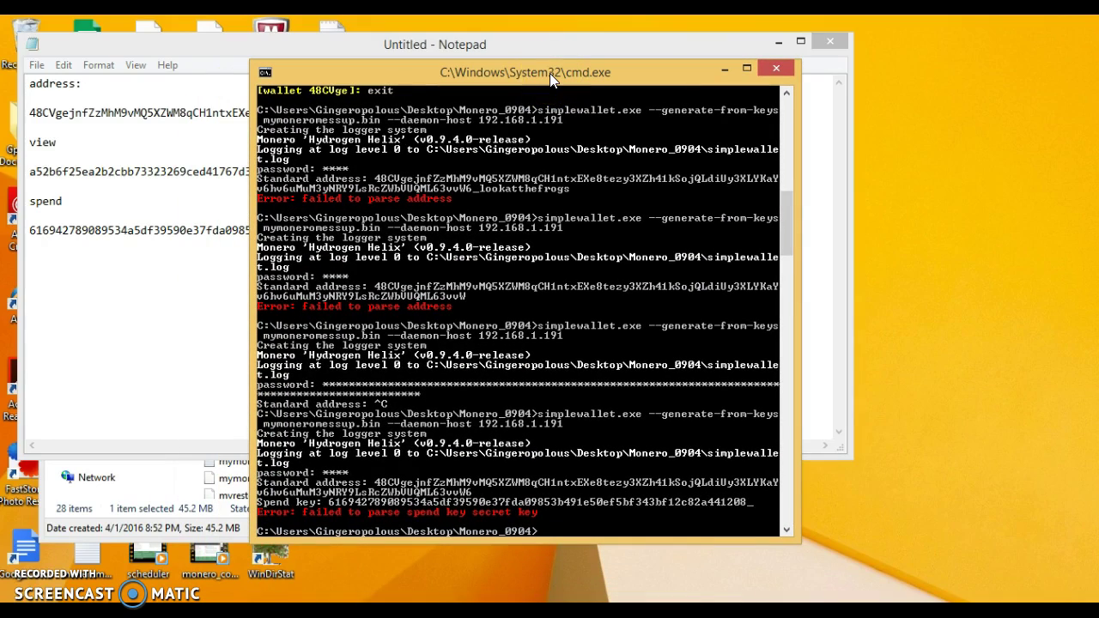